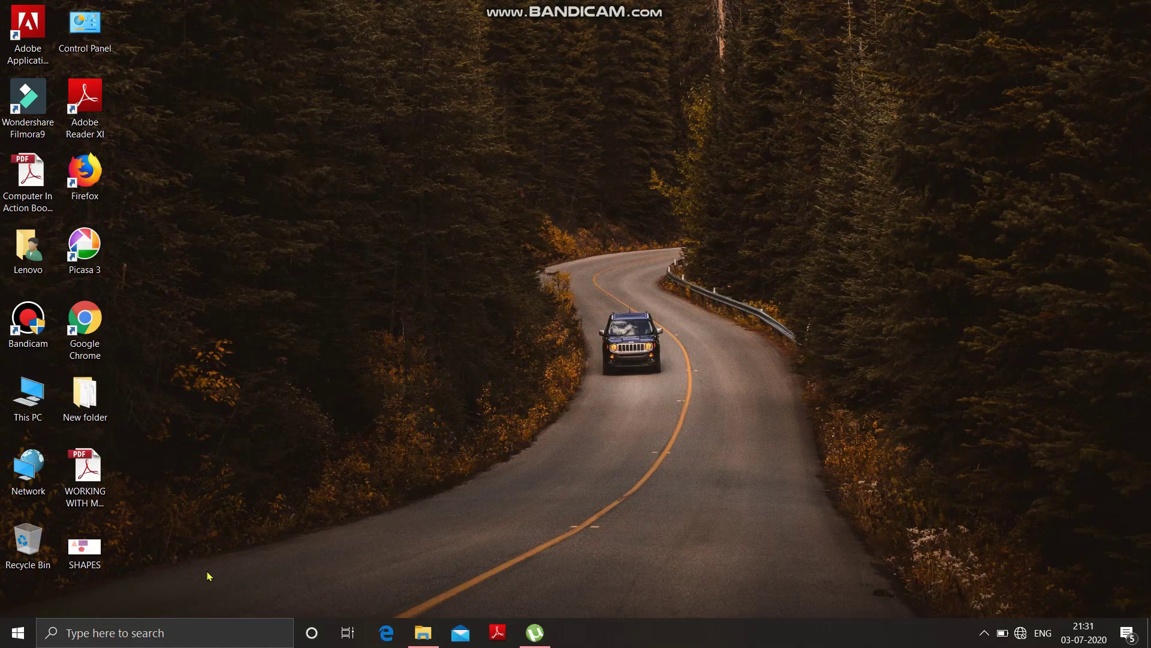
Search Windows for 'PAINT' and launch Paint with a blank Untitled canvas.
left_click(158, 634)
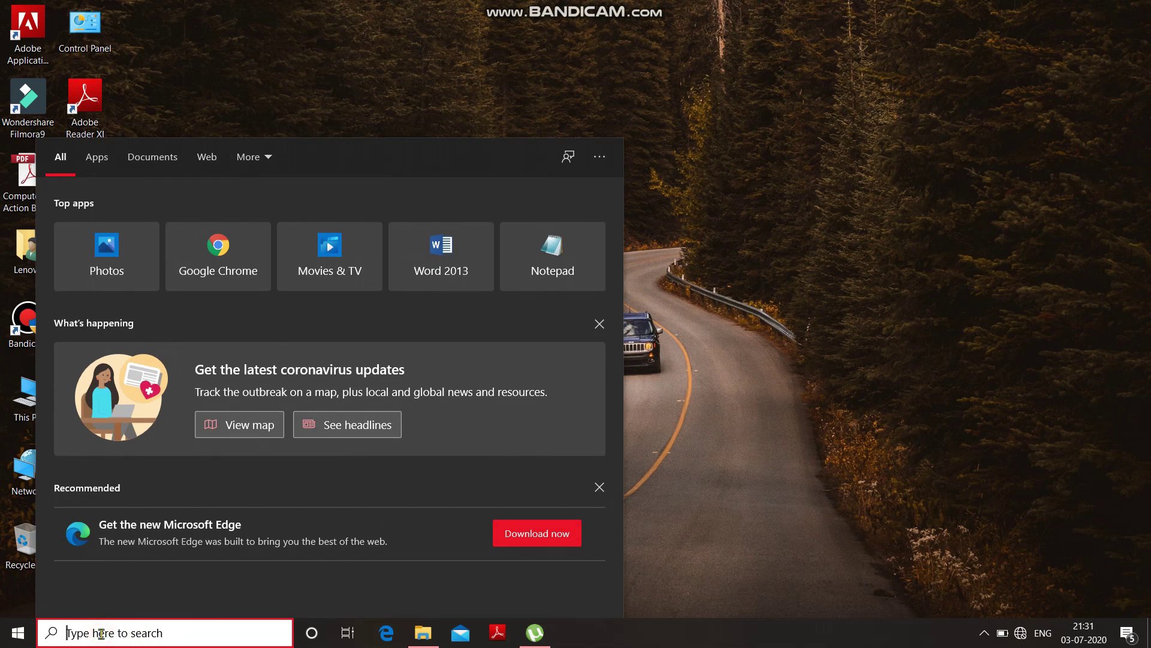
type("PAINT")
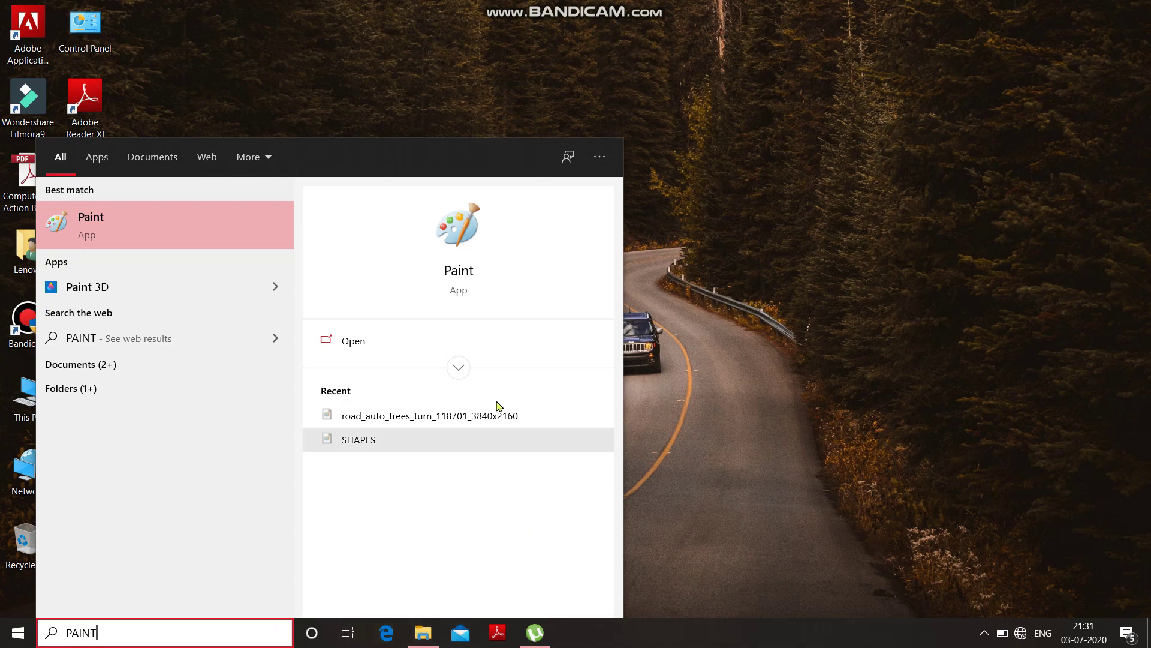
left_click(463, 274)
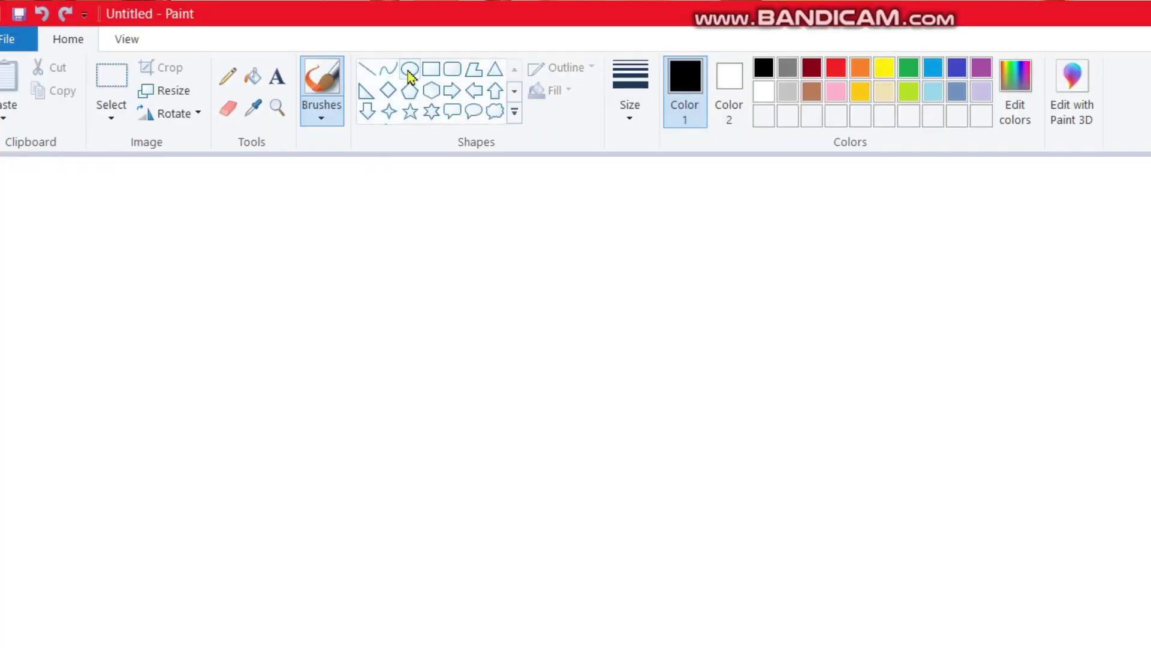
Choose the thinnest outline width and the Oval shape.
left_click(639, 125)
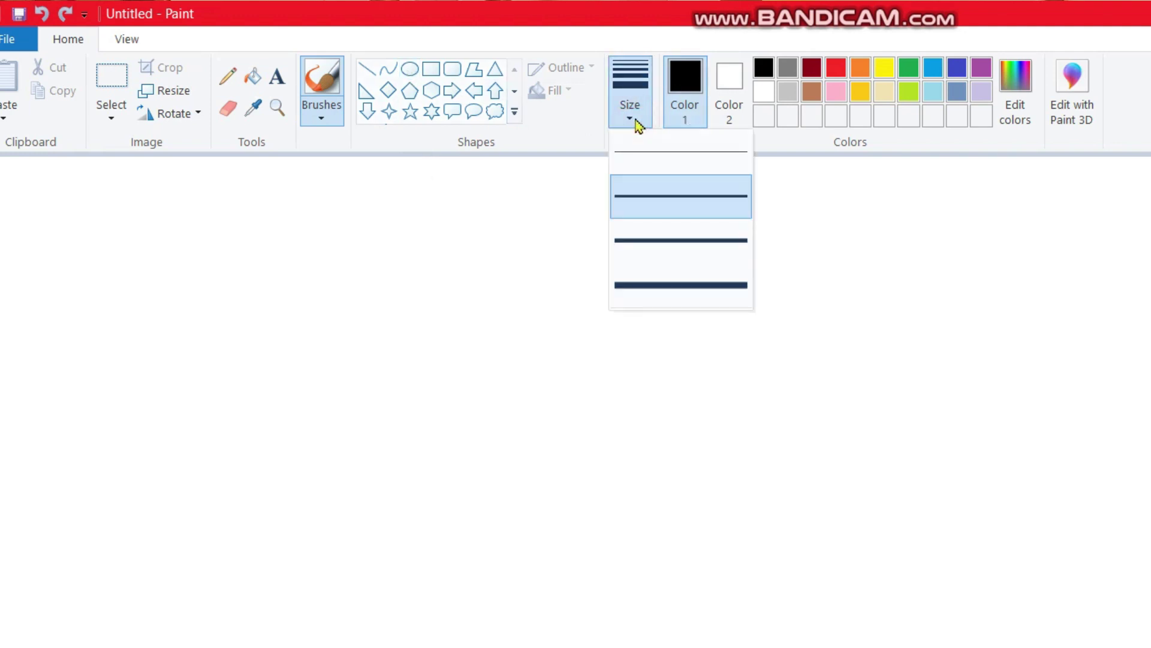
left_click(639, 151)
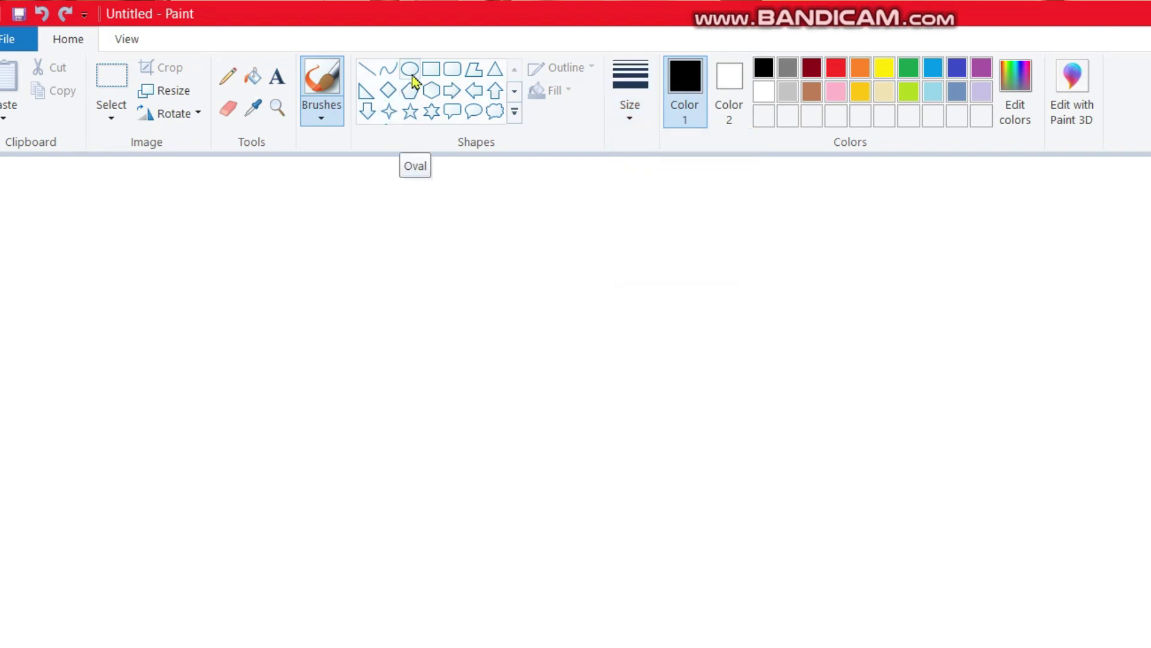
left_click(410, 71)
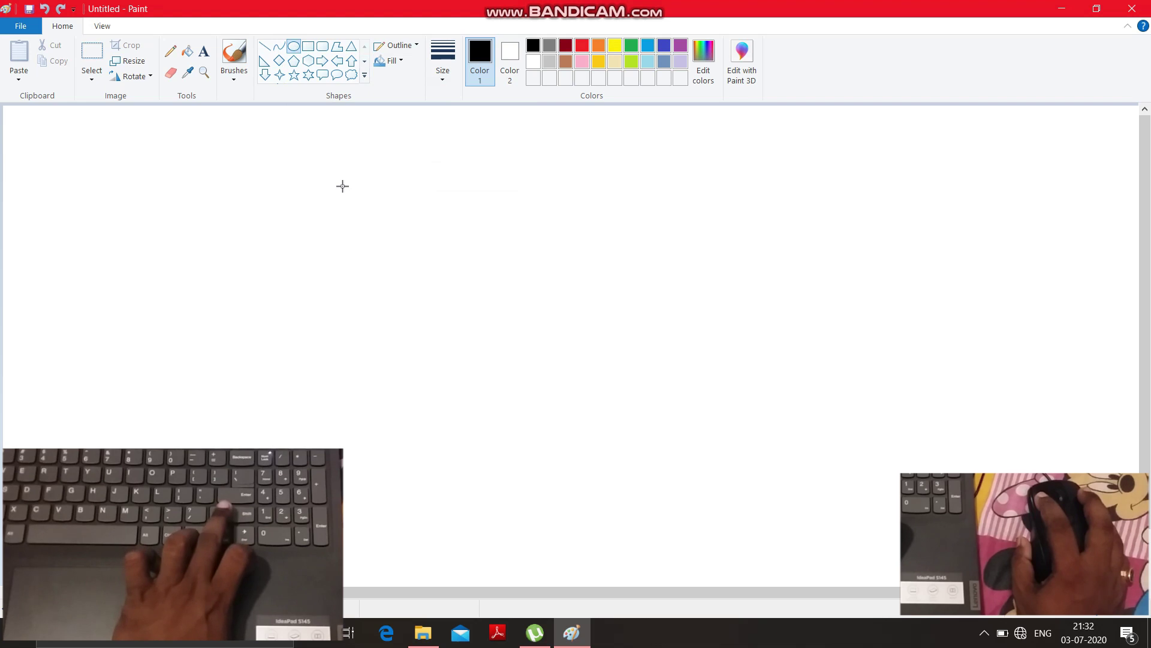
Draw a large black-outlined circle, move it up toward the canvas centre, and commit it.
left_click_drag(343, 186, 555, 621)
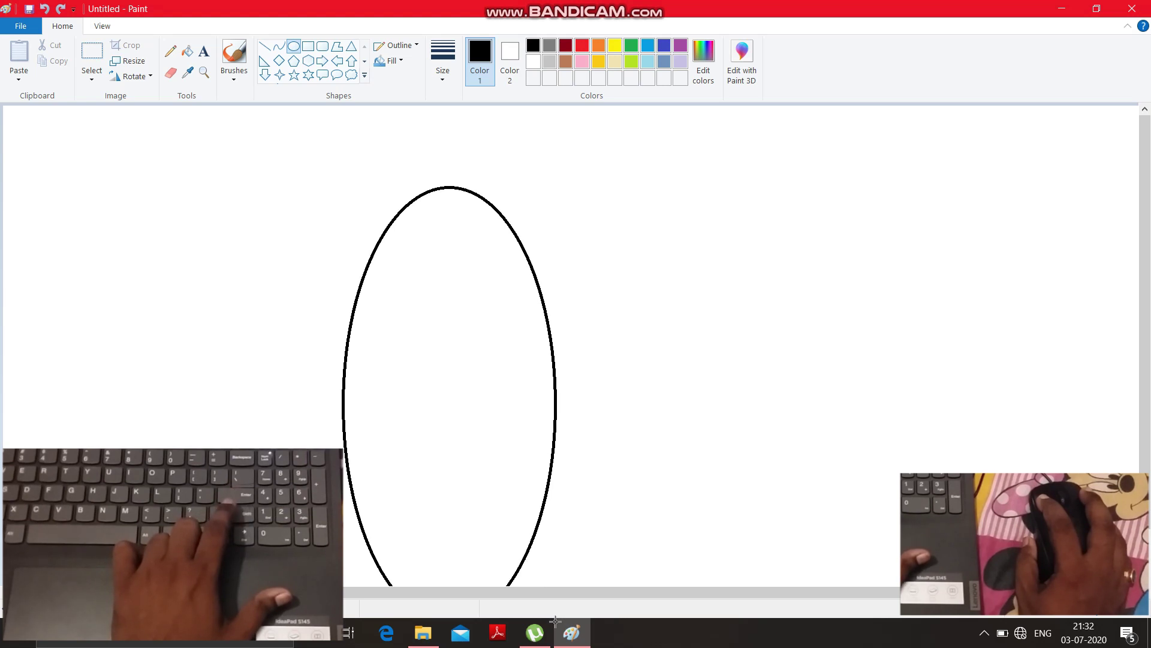
left_click_drag(555, 621, 692, 644)
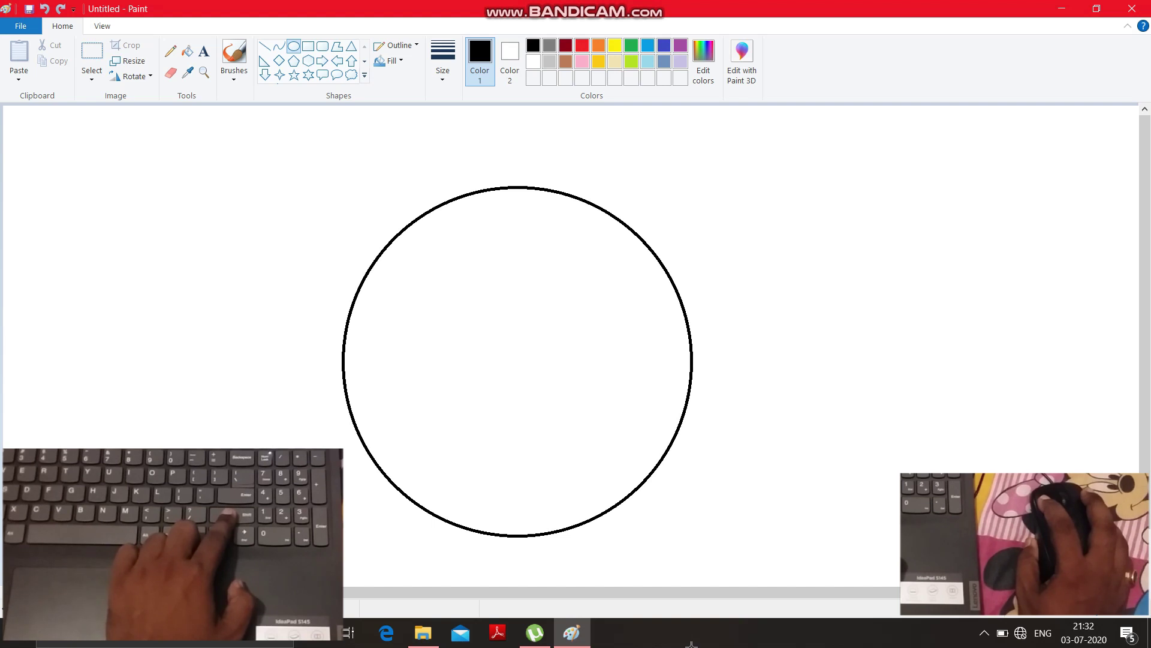
left_click_drag(693, 645, 693, 646)
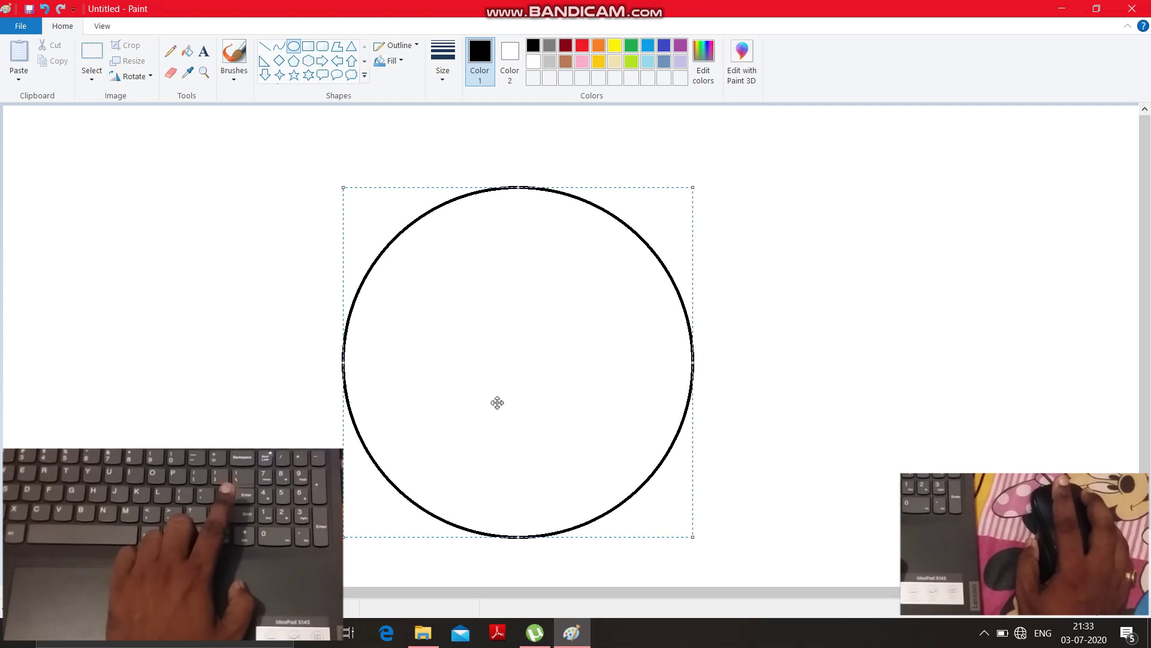
left_click_drag(506, 340, 517, 303)
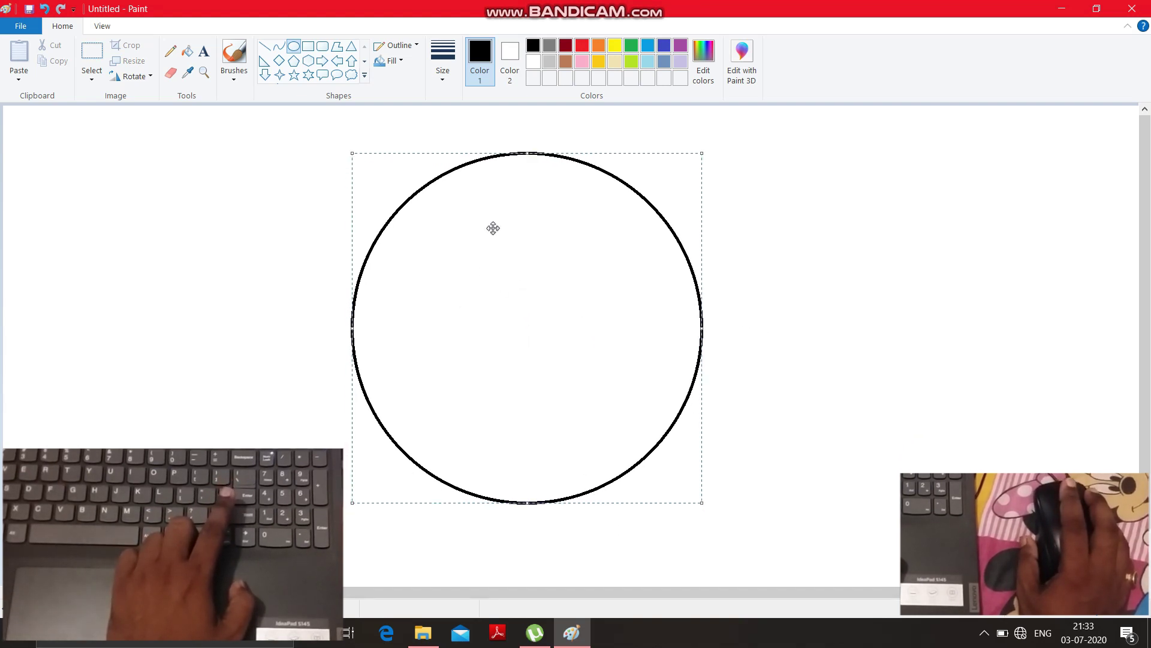
left_click(735, 285)
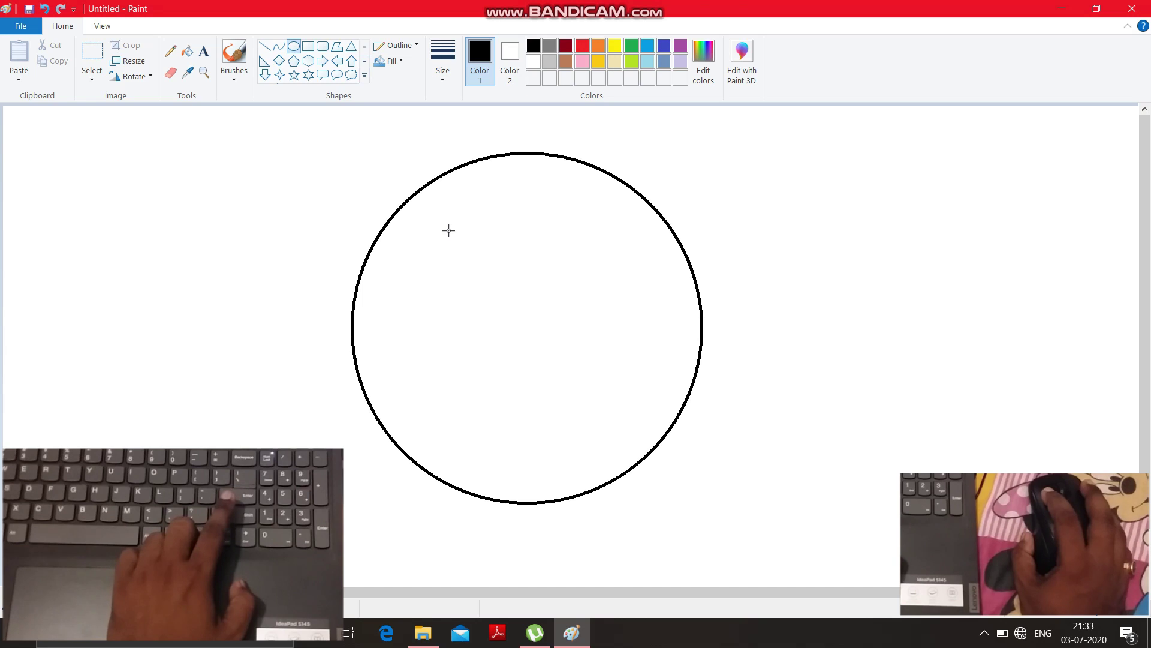
Draw a second and a third smaller circle, centring each inside the large circle.
left_click_drag(426, 206, 714, 644)
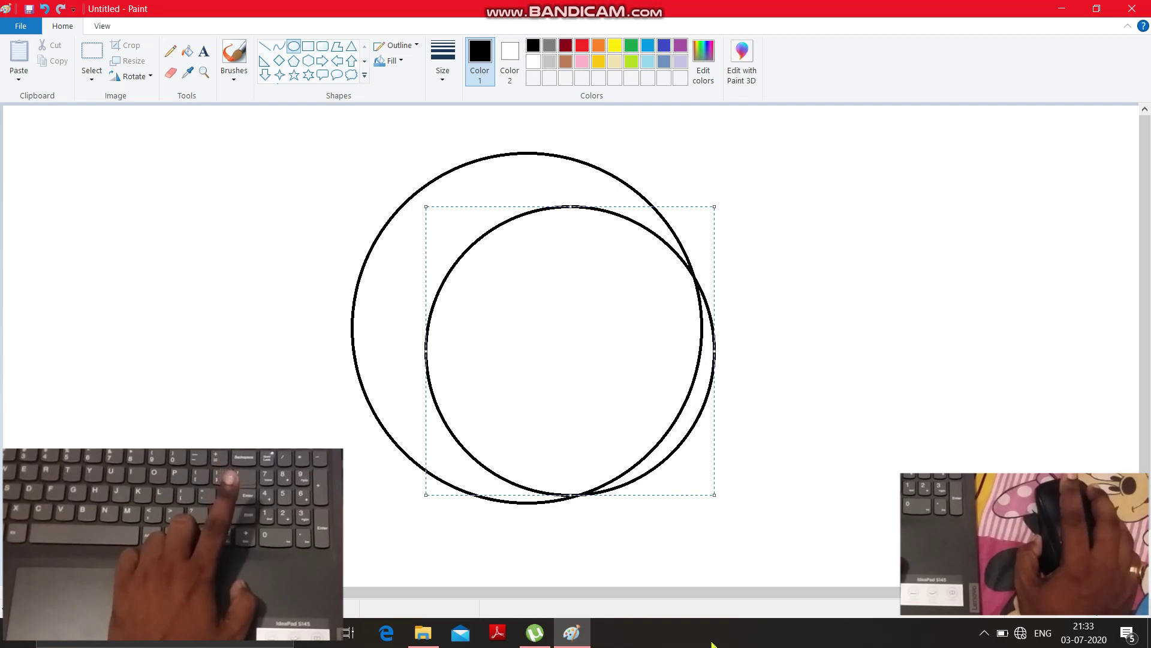
left_click_drag(581, 384, 535, 349)
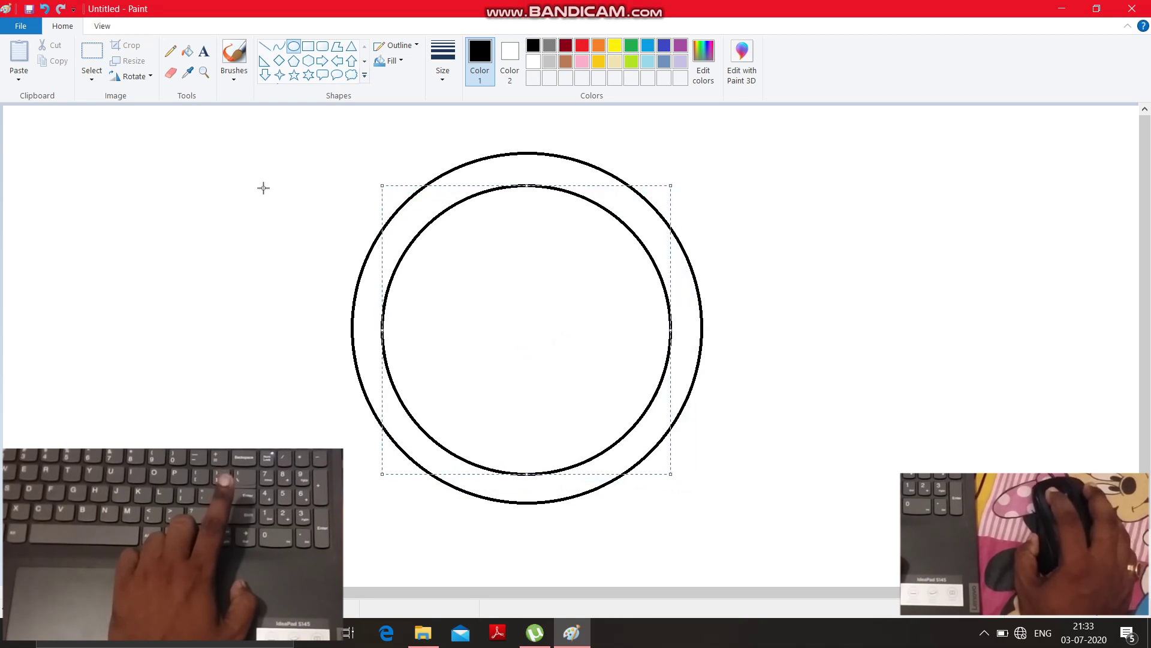
left_click(293, 46)
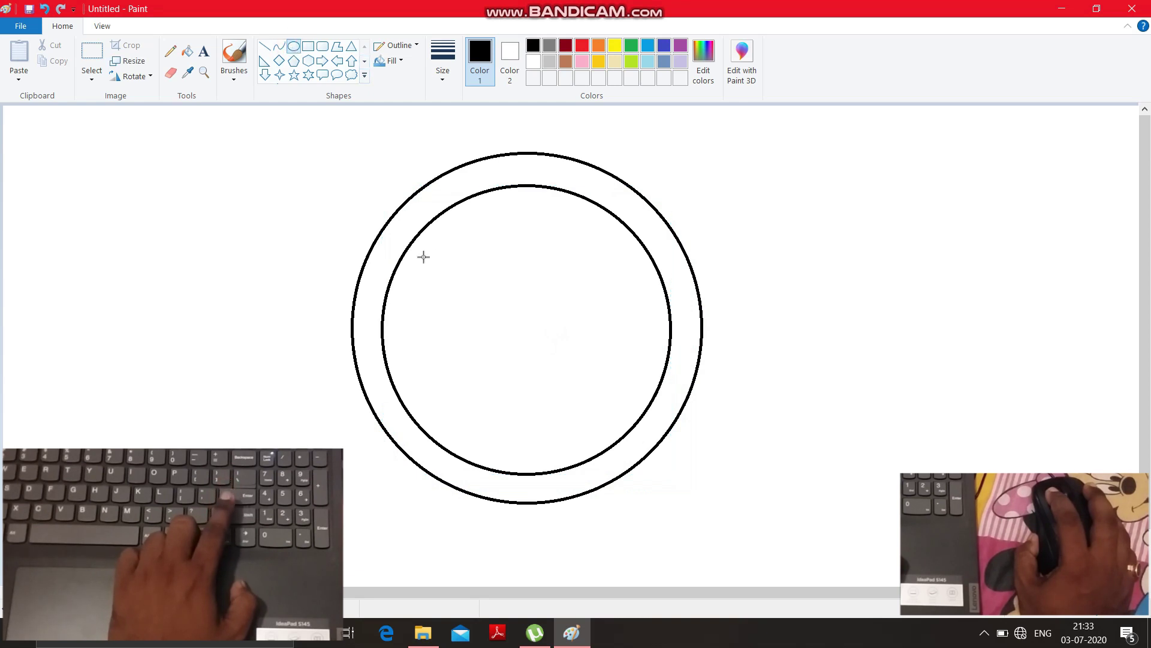
left_click_drag(439, 257, 494, 312)
left_click_drag(499, 364, 647, 624)
left_click_drag(563, 386, 547, 355)
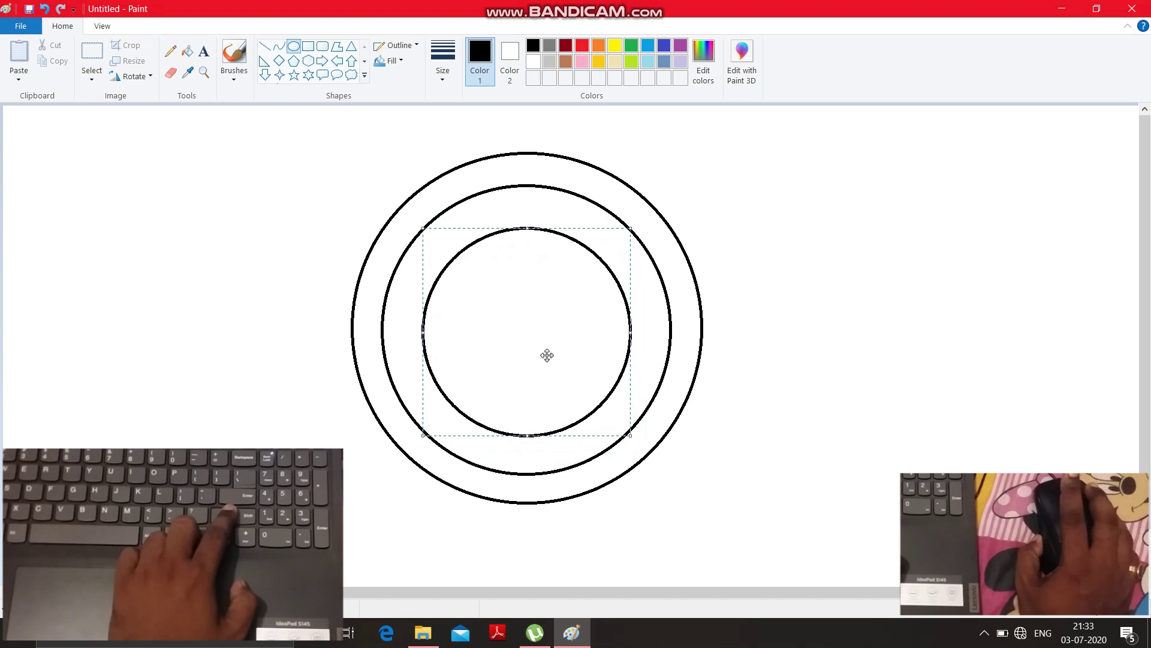
left_click(295, 46)
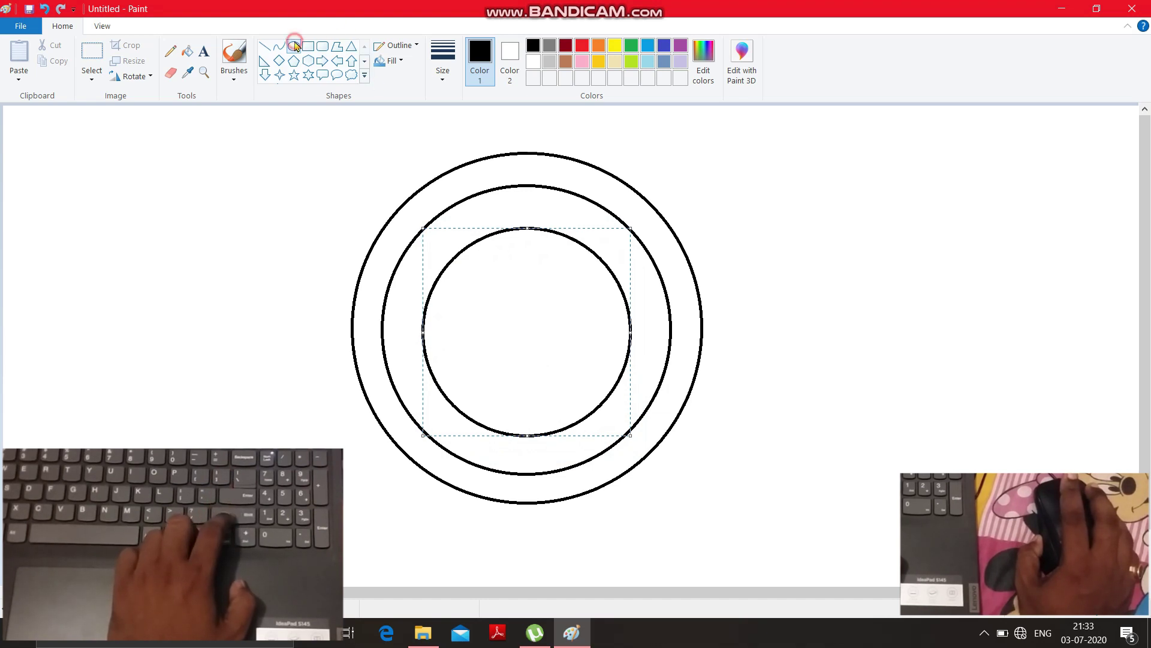
left_click(794, 270)
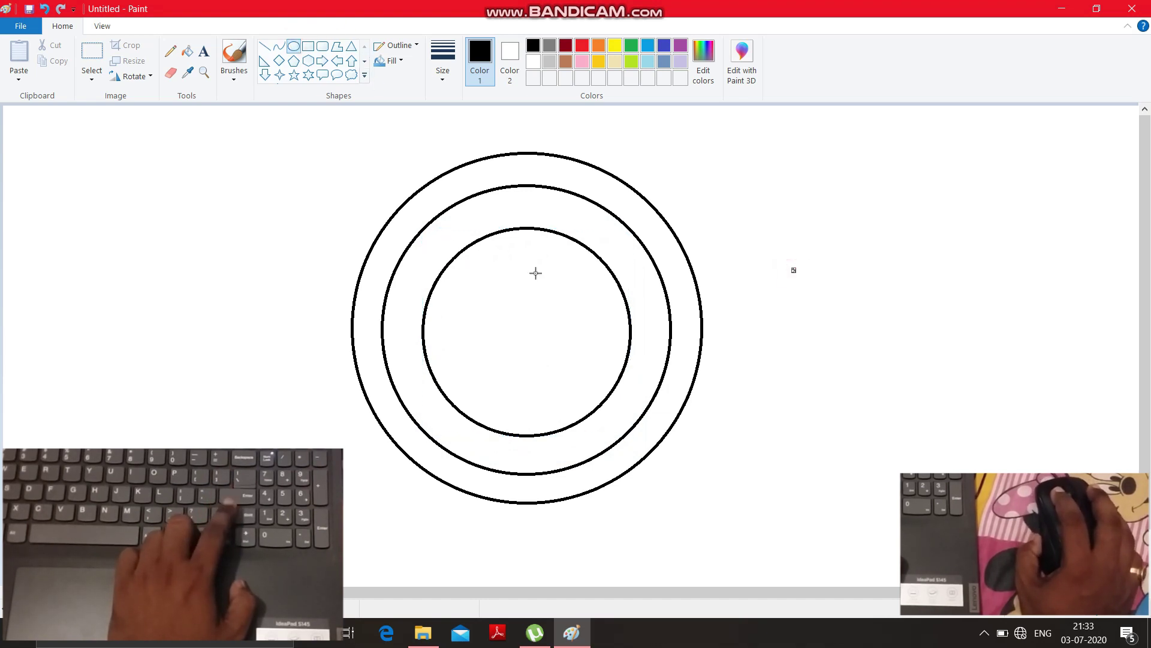
Draw a fourth, smallest circle and nudge it into the exact centre with arrow keys.
left_click(475, 259)
mouse_move(487, 281)
left_mouse_down()
mouse_move(622, 543)
mouse_move(617, 536)
left_mouse_up()
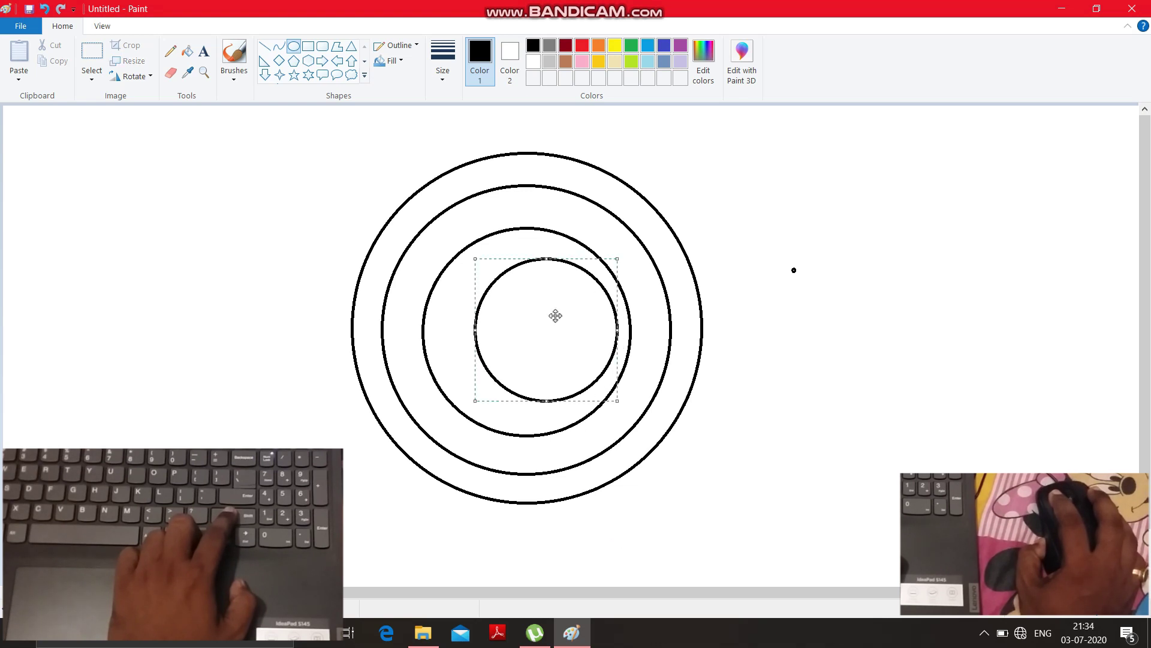
left_click_drag(548, 318, 529, 324)
key("Left")
key("Left")
key("Up")
key("Up")
key("Up")
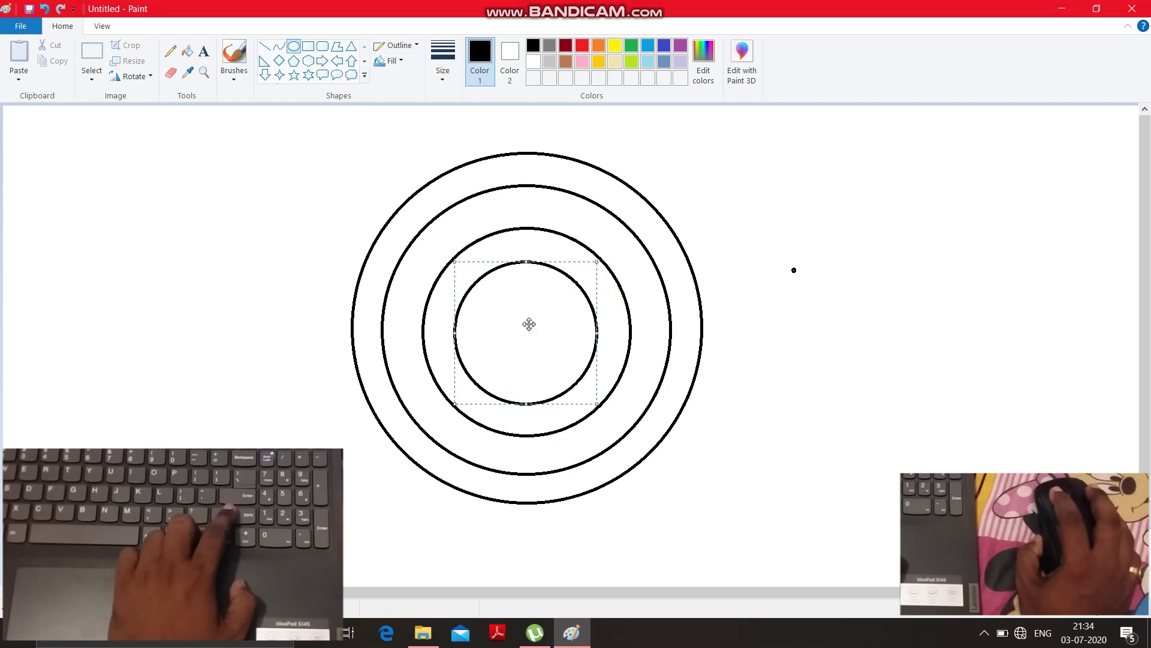
left_click(756, 368)
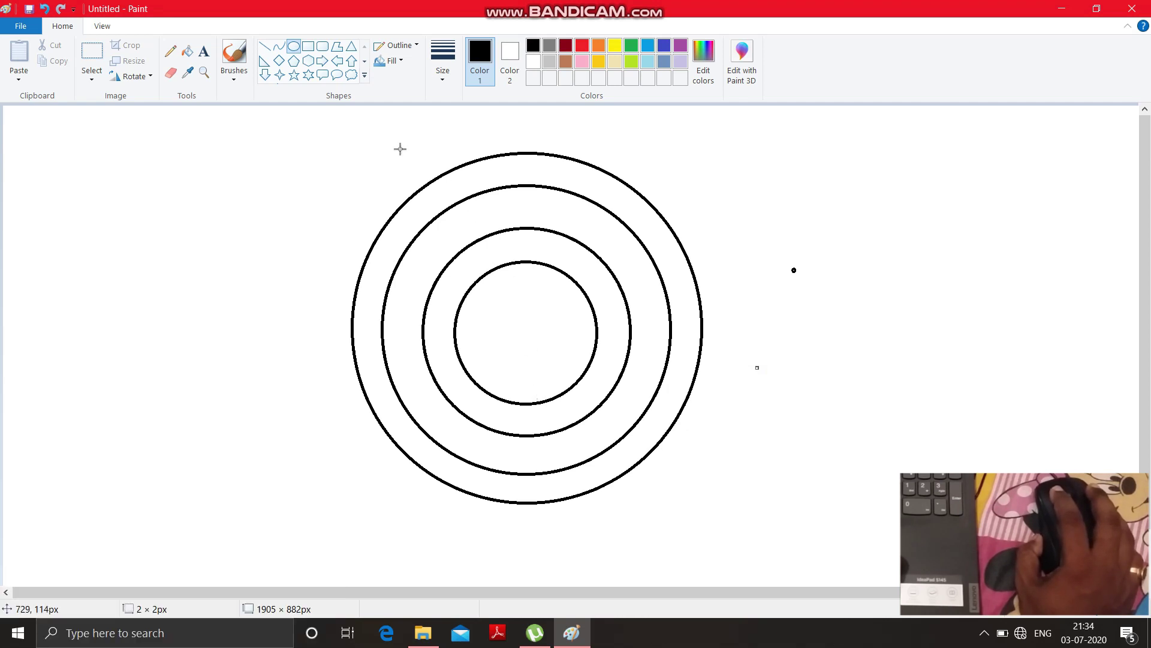
Fill the outermost ring and the third ring red with the fill bucket.
left_click(189, 52)
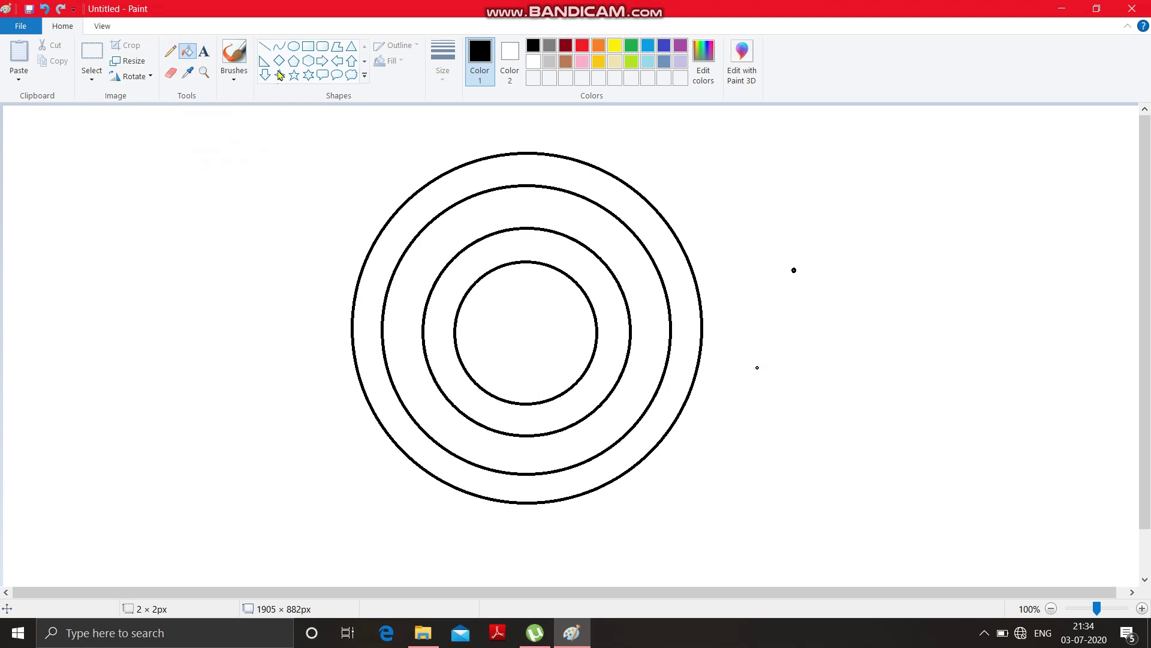
left_click(582, 48)
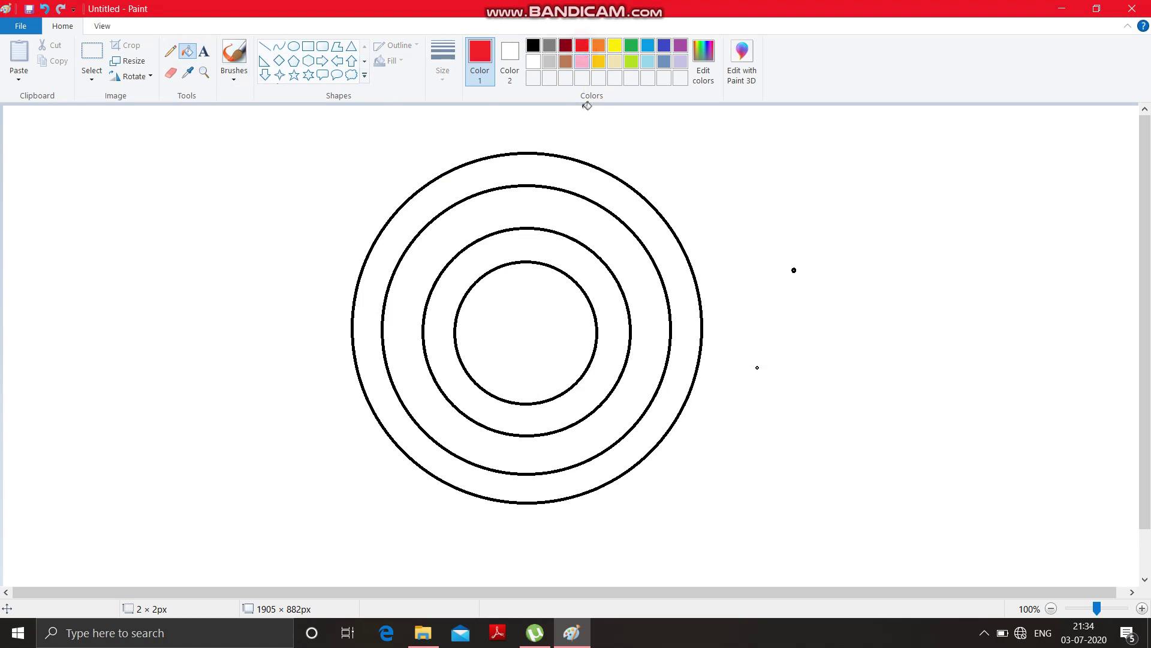
left_click(570, 174)
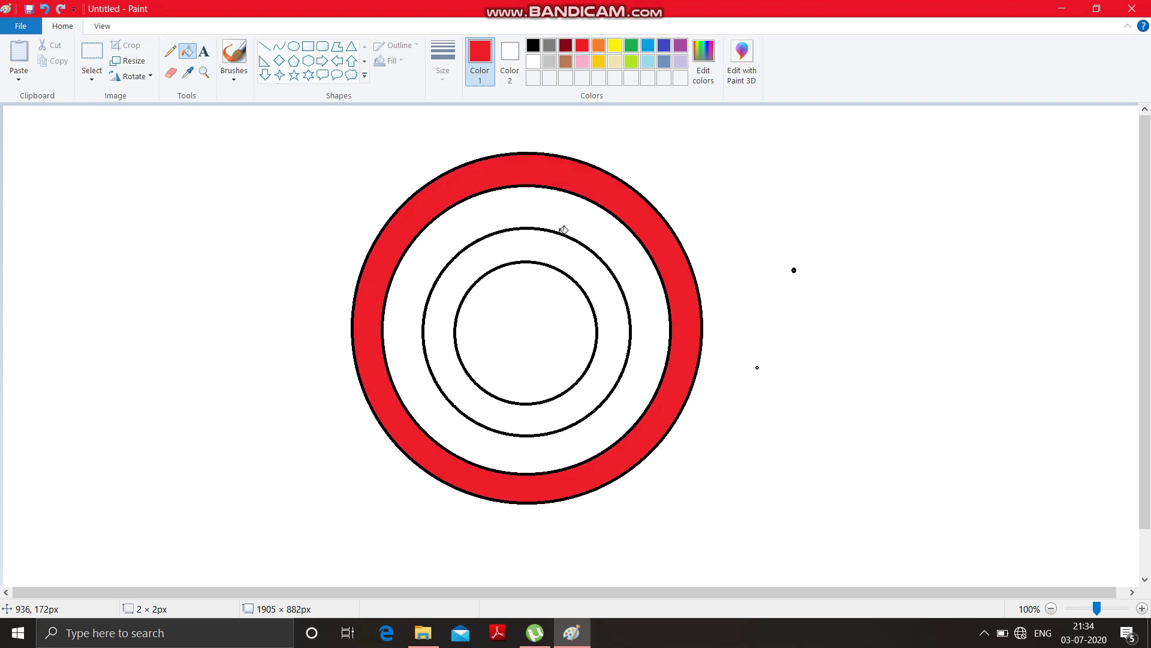
left_click(563, 261)
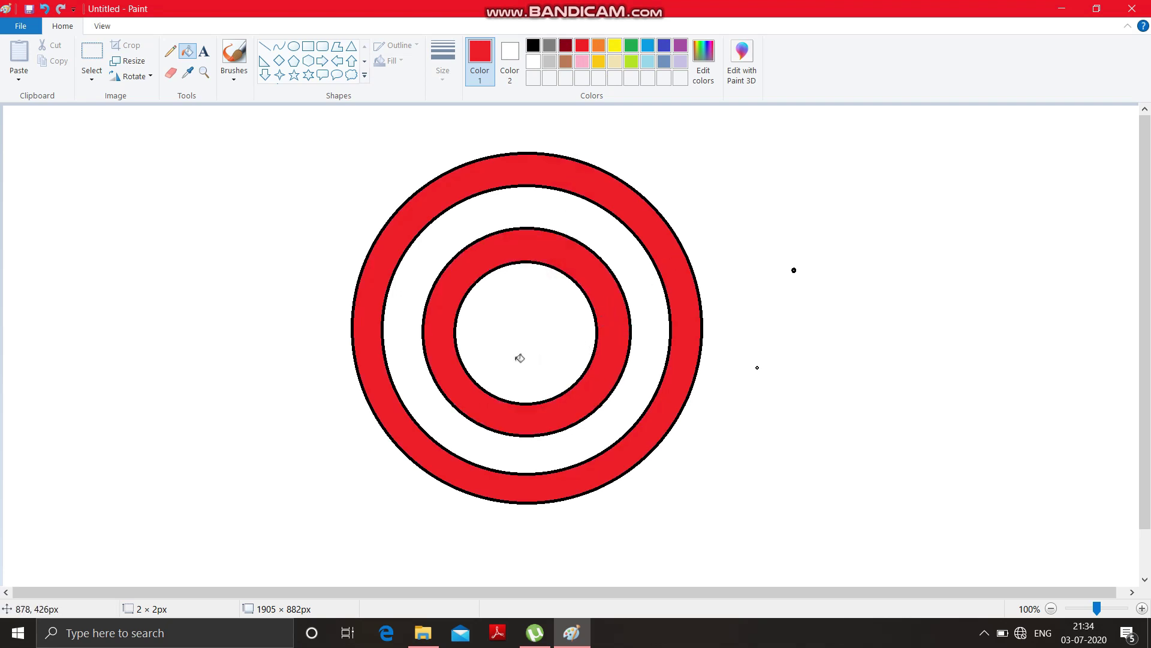
left_click(293, 76)
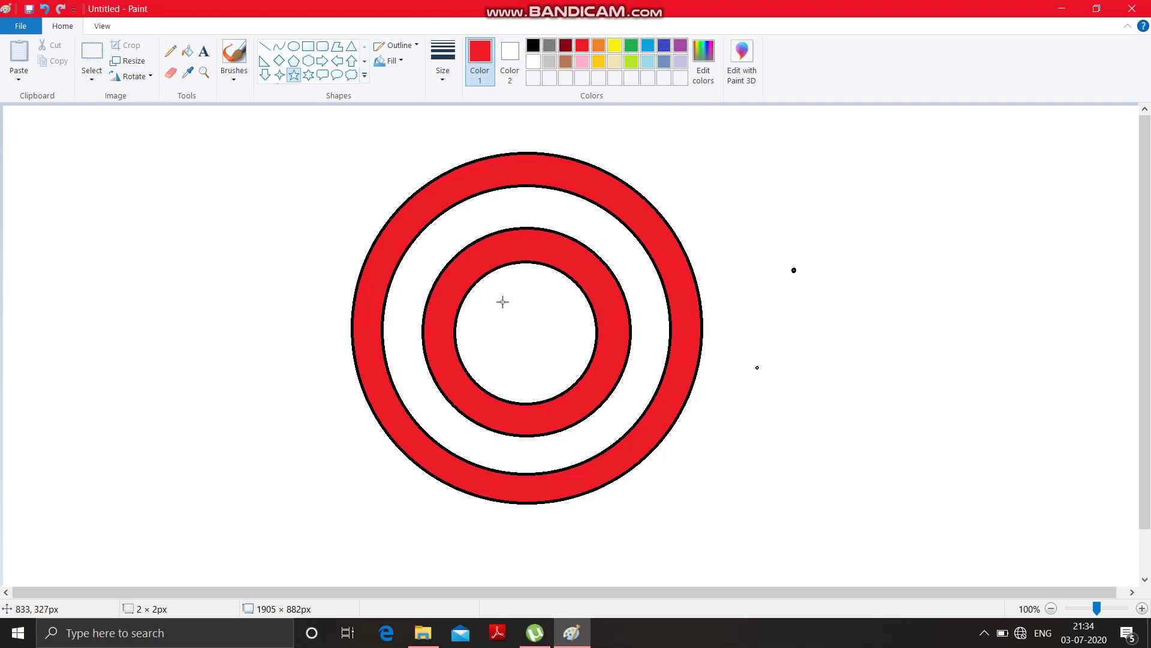
Draw a red five-point star outline centred inside the innermost circle.
left_click_drag(480, 281, 605, 430)
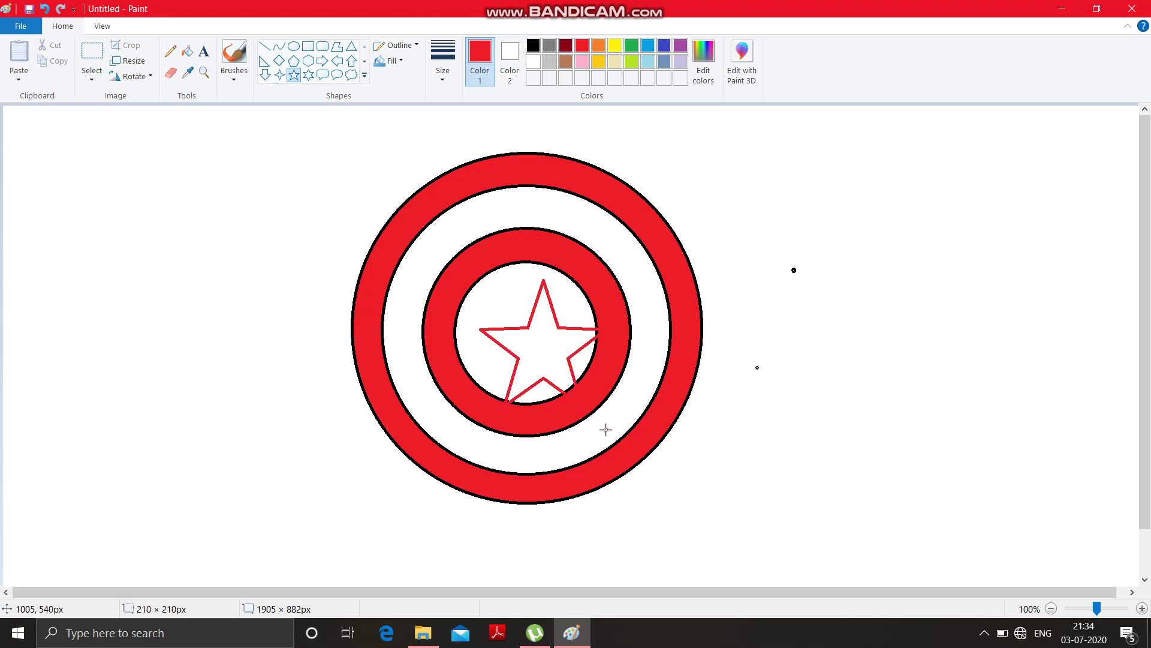
left_click_drag(550, 367, 535, 351)
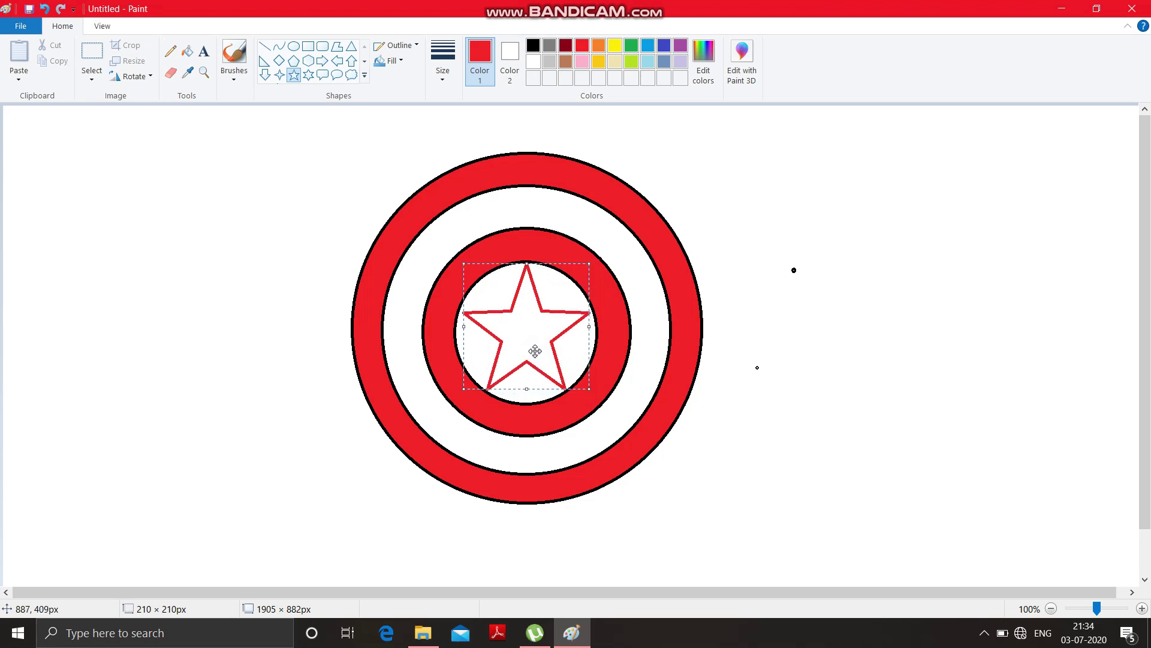
left_click(738, 418)
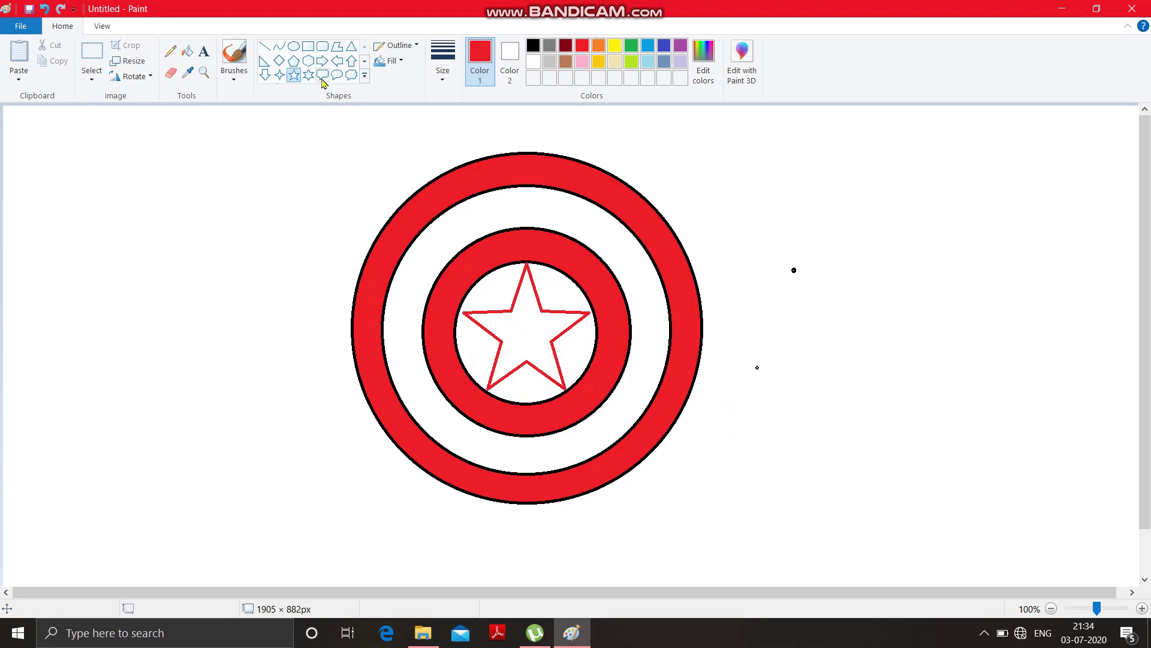
Fill the star outline and the gaps around the star blue, leaving a white star.
left_click(191, 52)
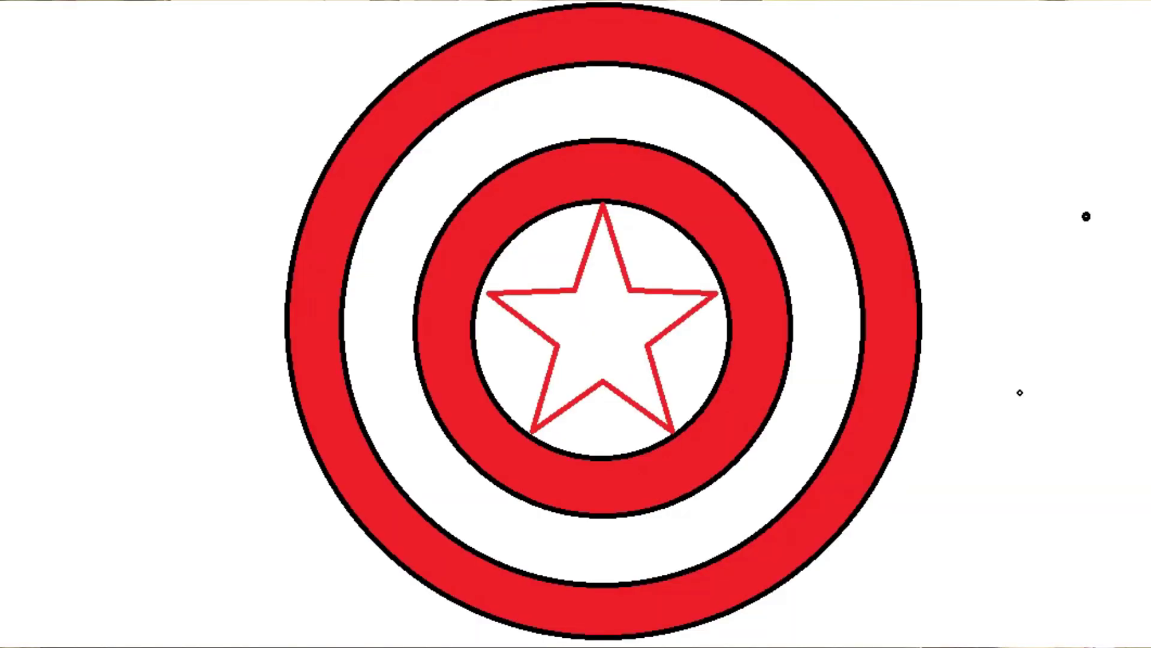
left_click(615, 241)
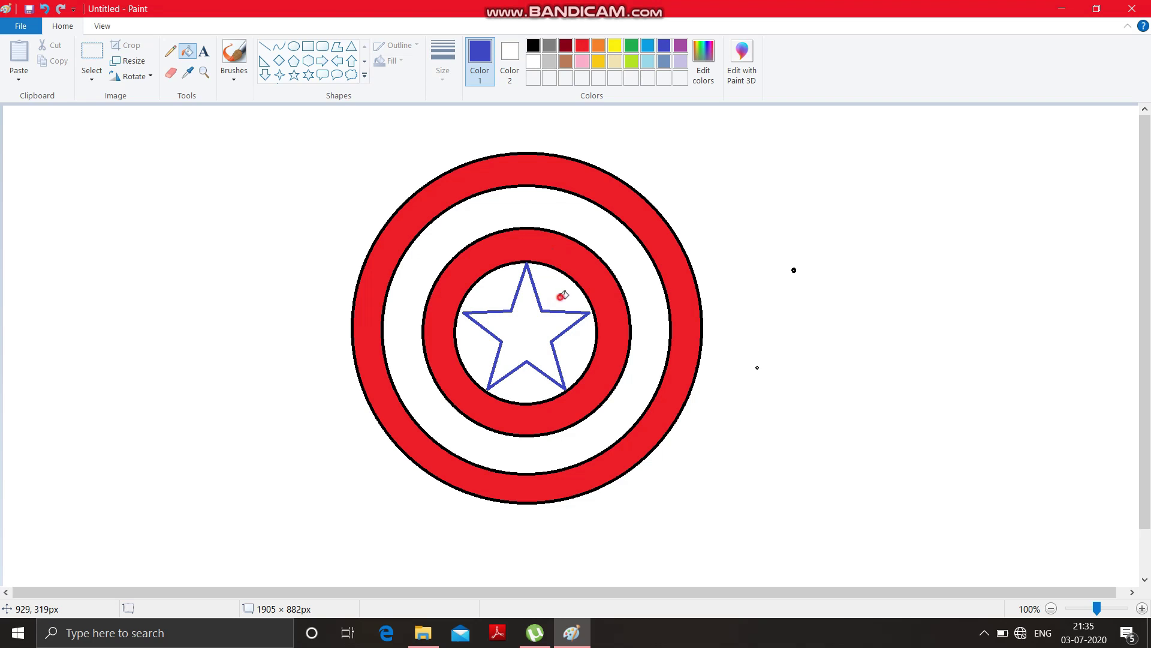
left_click(562, 296)
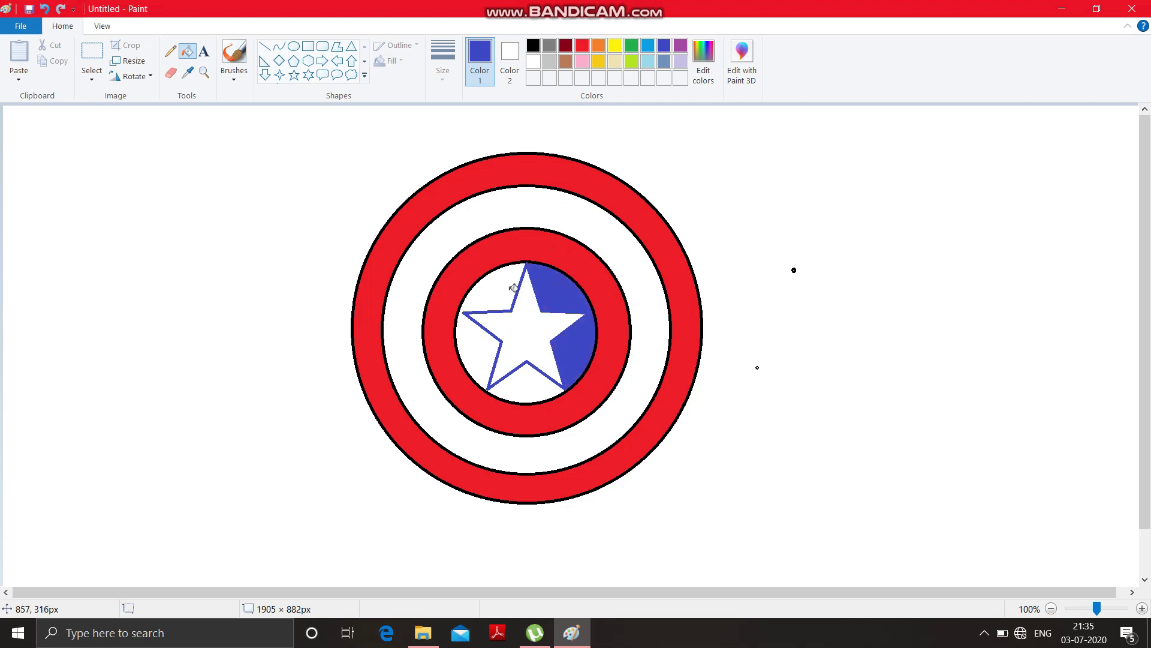
left_click(507, 286)
left_click(533, 381)
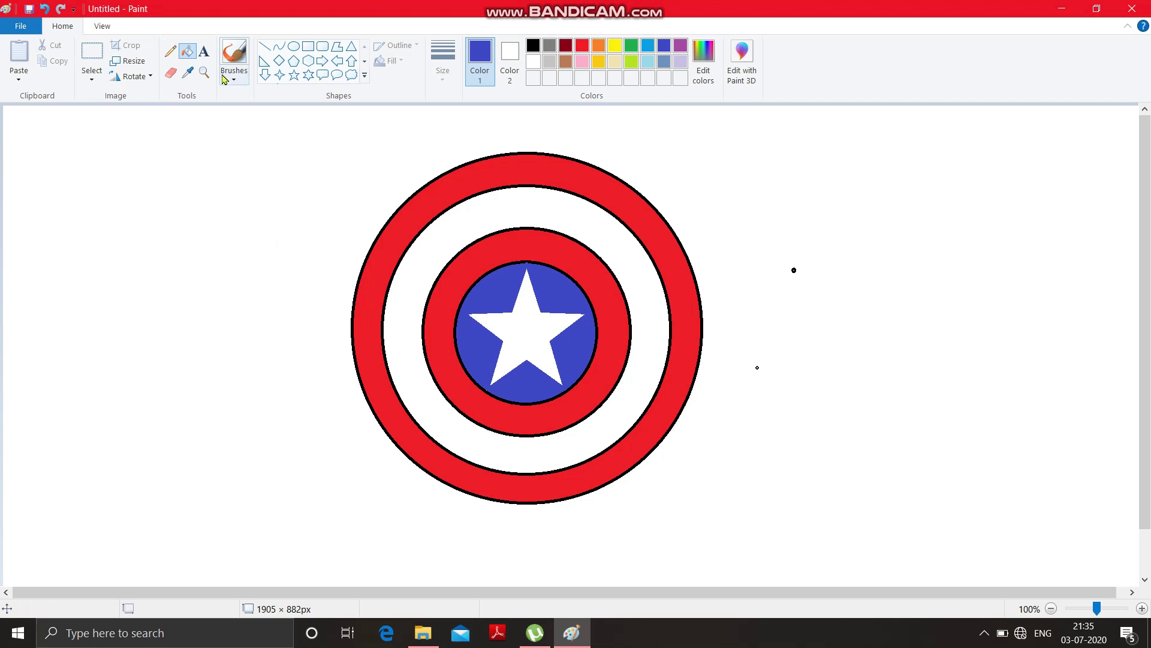
Create a text box below the shield and type 'CAPTAIN AMERICA SHIELD' in blue.
left_click(203, 51)
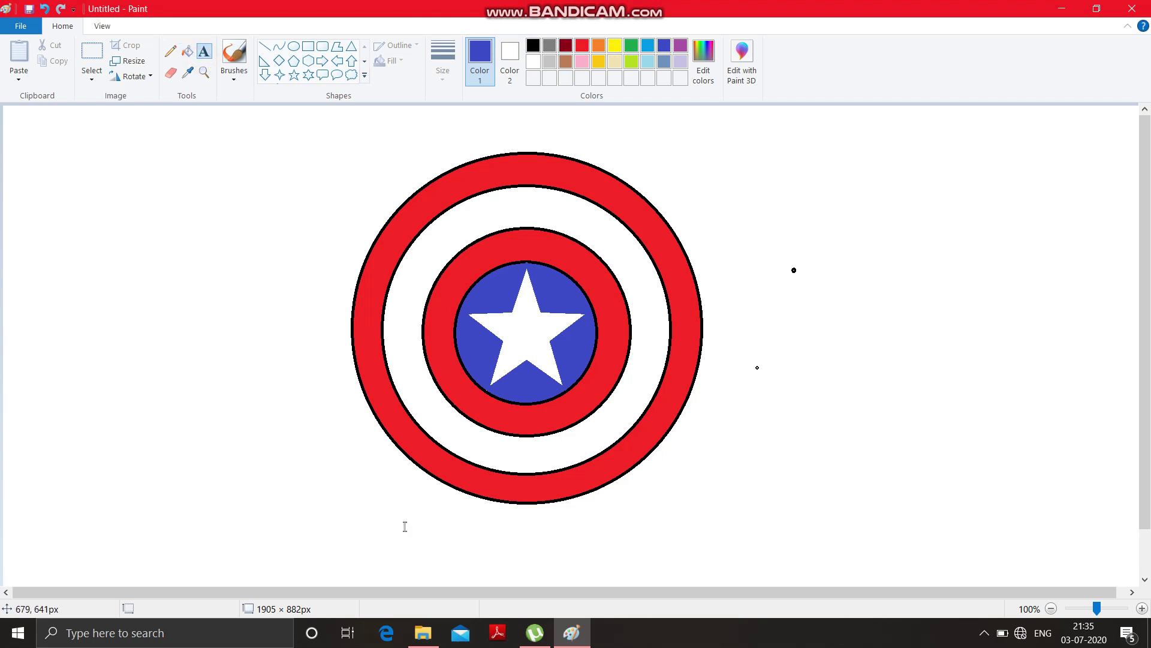
mouse_move(352, 509)
left_mouse_down()
mouse_move(576, 563)
mouse_move(733, 572)
mouse_move(380, 540)
mouse_move(342, 516)
mouse_move(351, 513)
left_mouse_up()
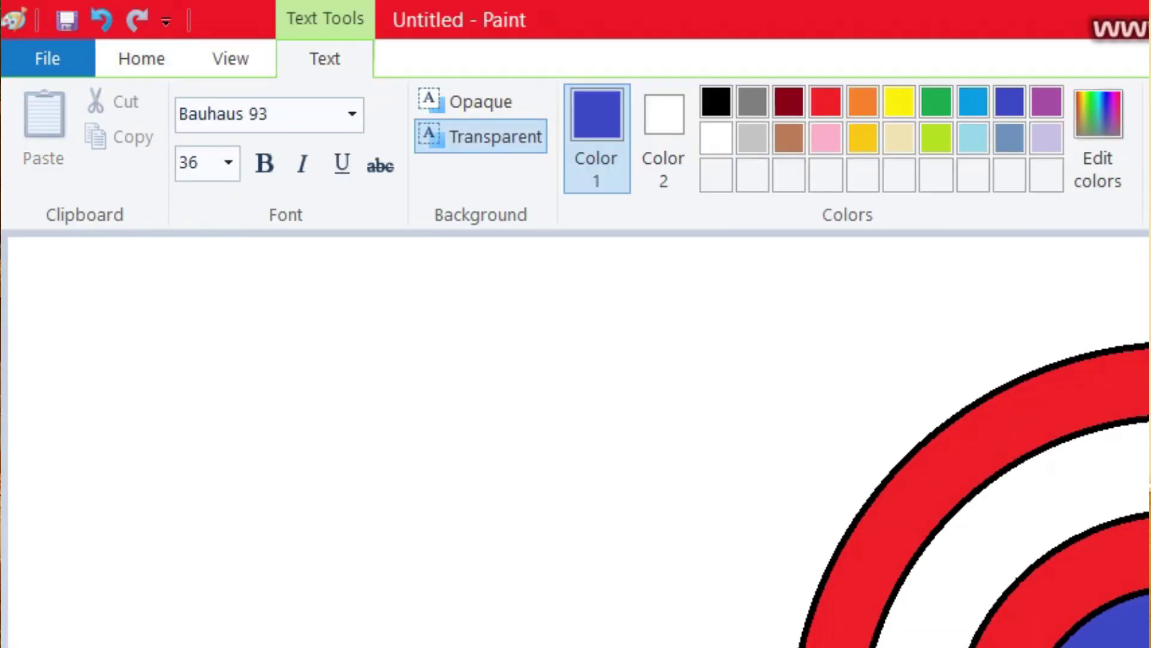
left_click(450, 322)
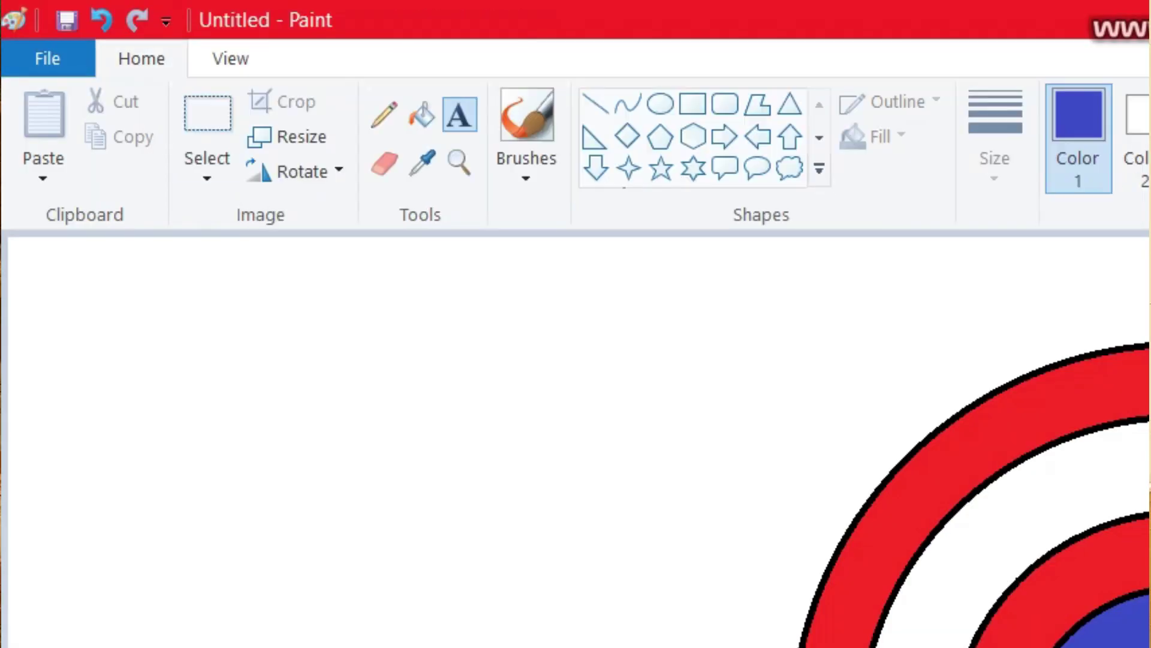
left_click(460, 120)
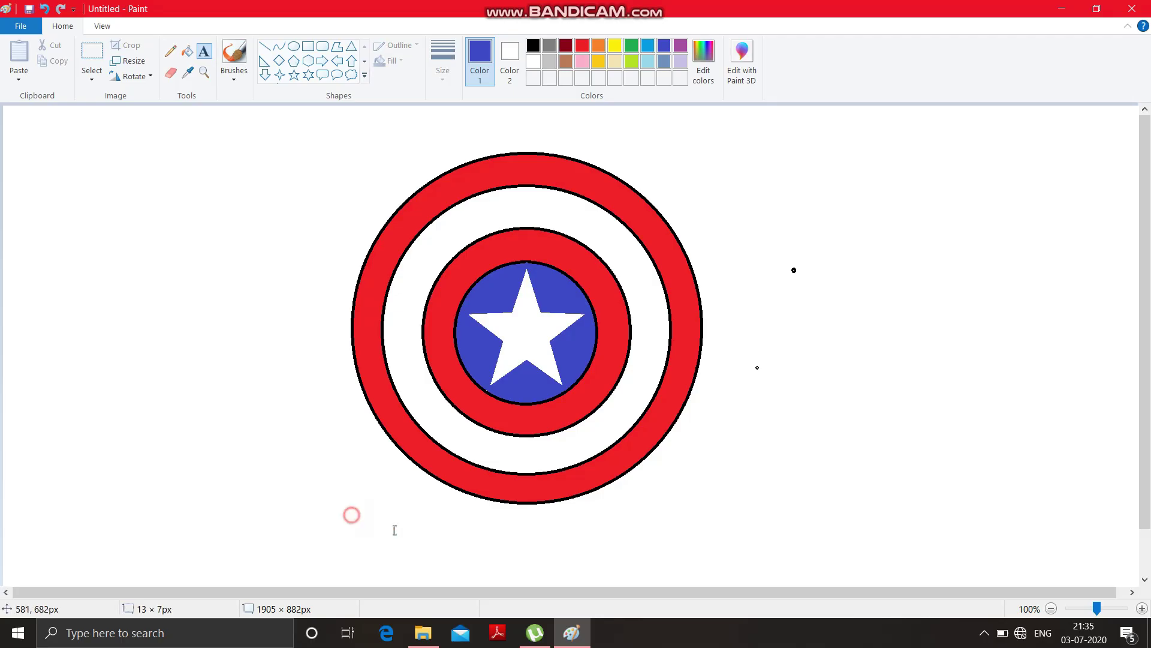
left_click_drag(395, 530, 727, 567)
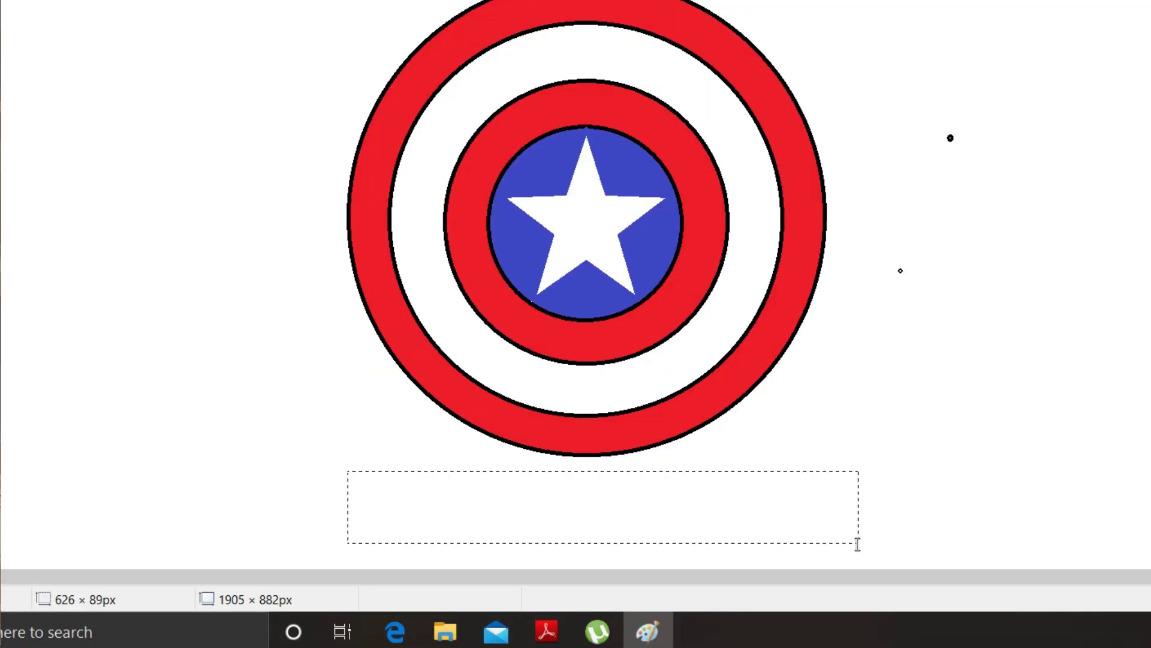
left_click_drag(858, 544, 849, 544)
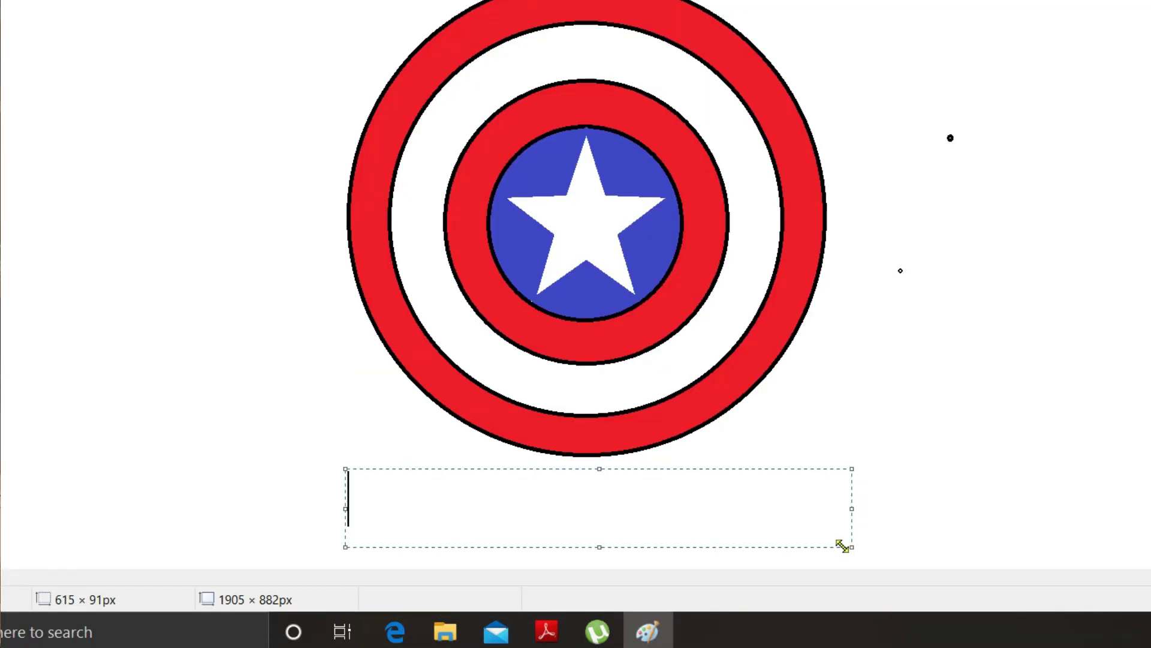
type("CAP")
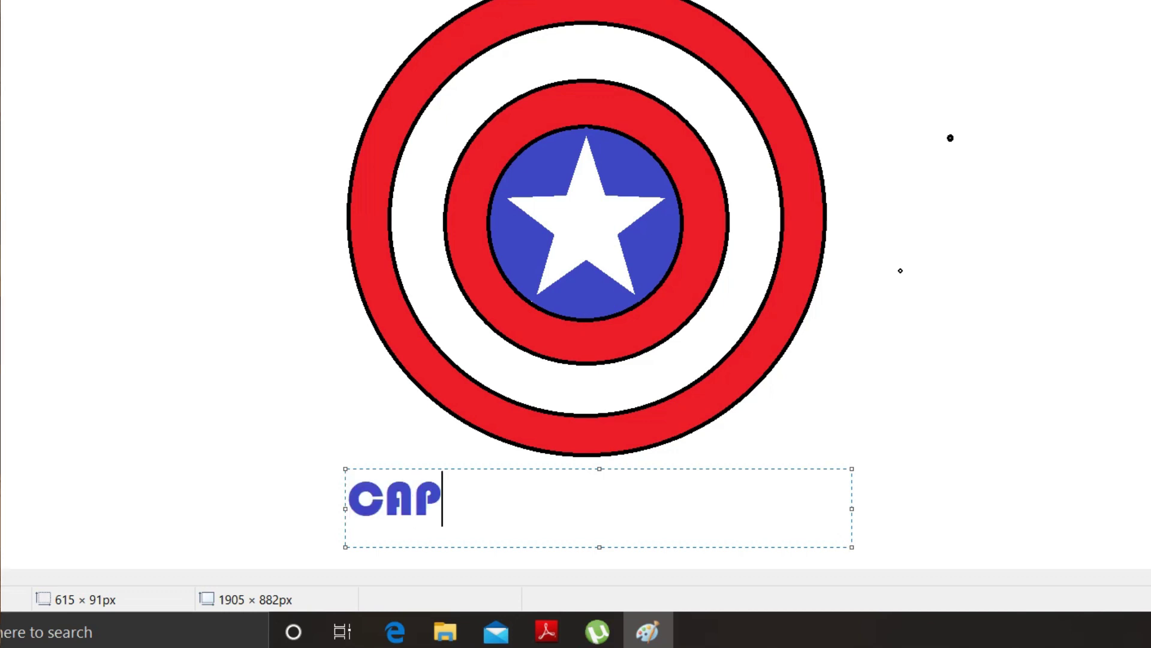
type("TAIN ")
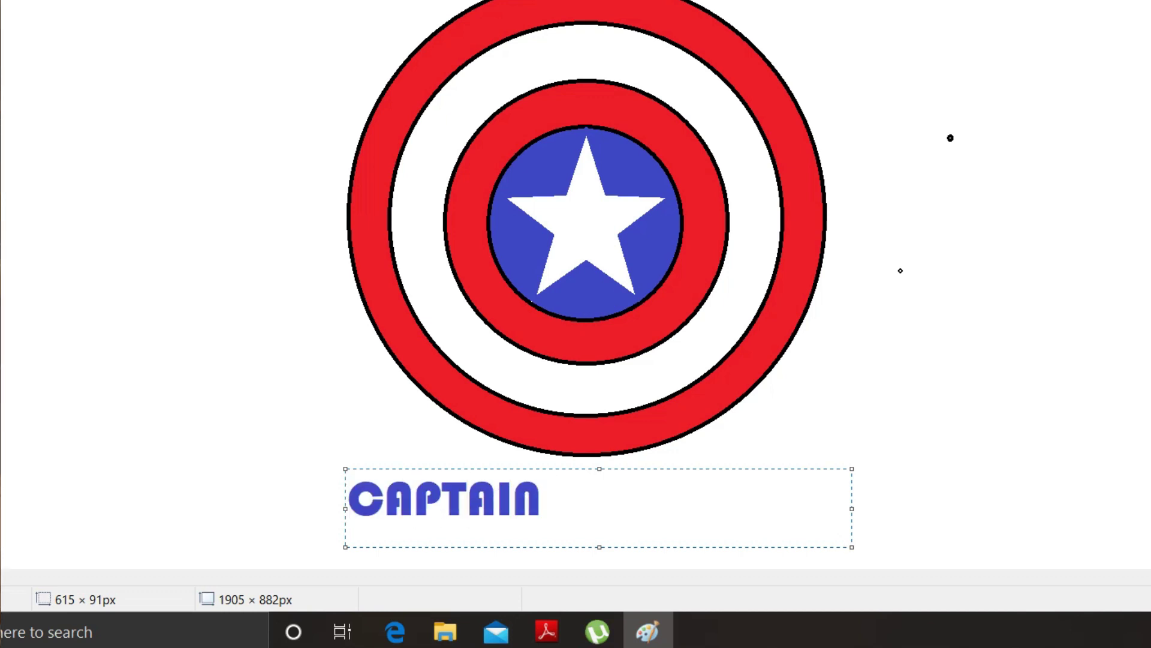
type("AMERI")
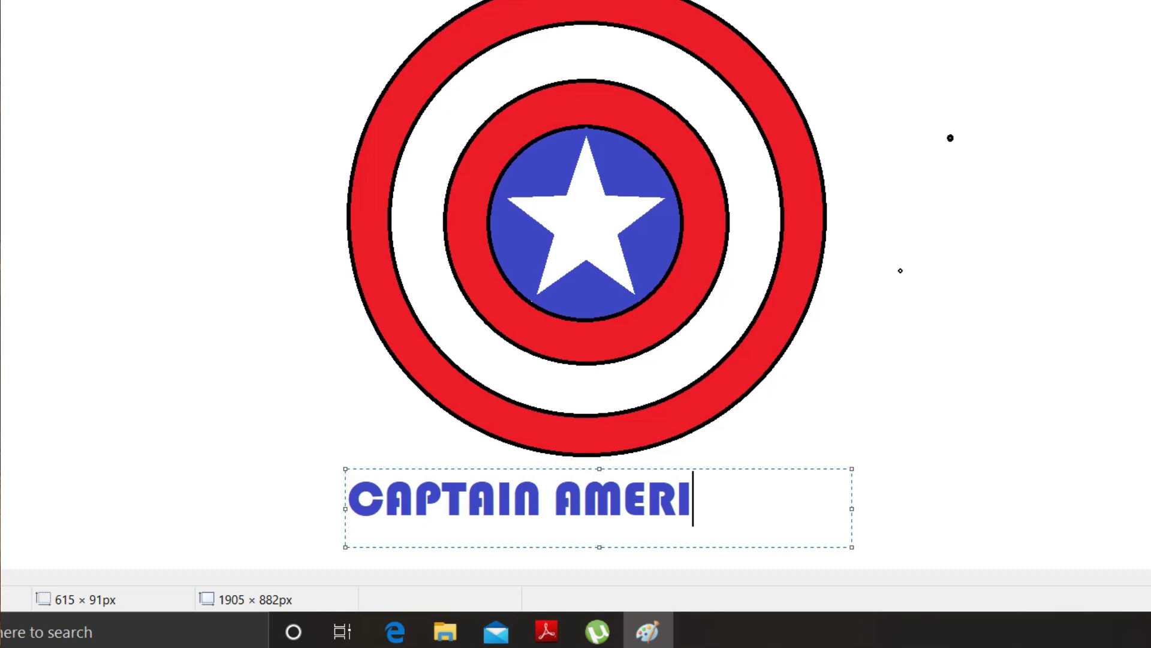
type("CA")
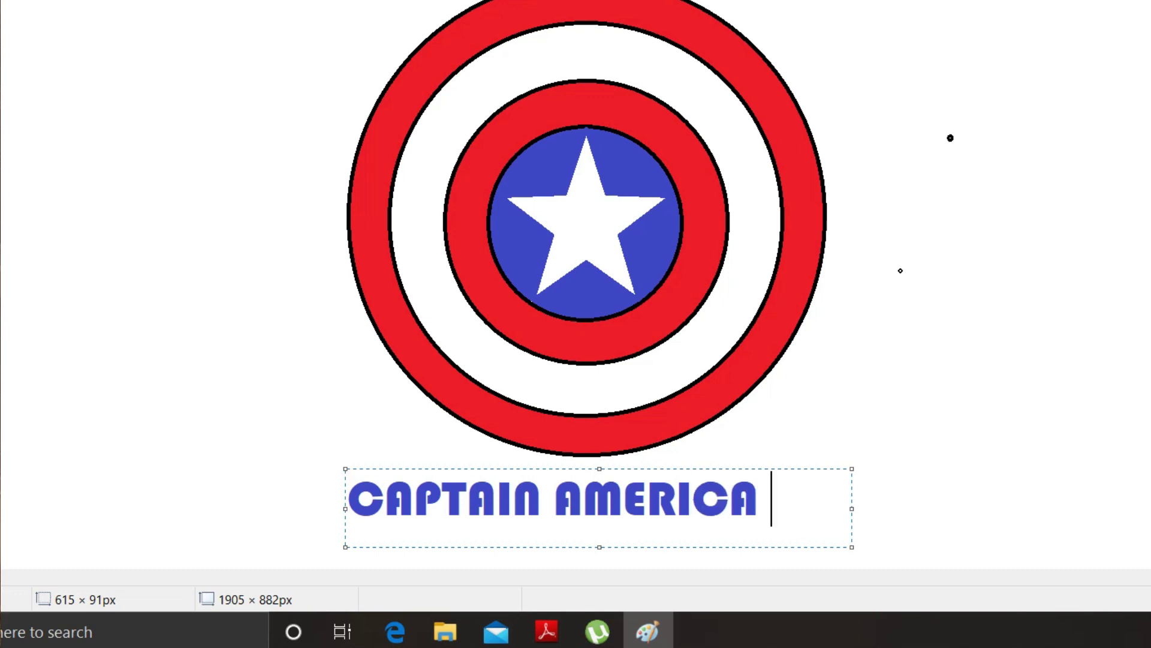
type(" SHI")
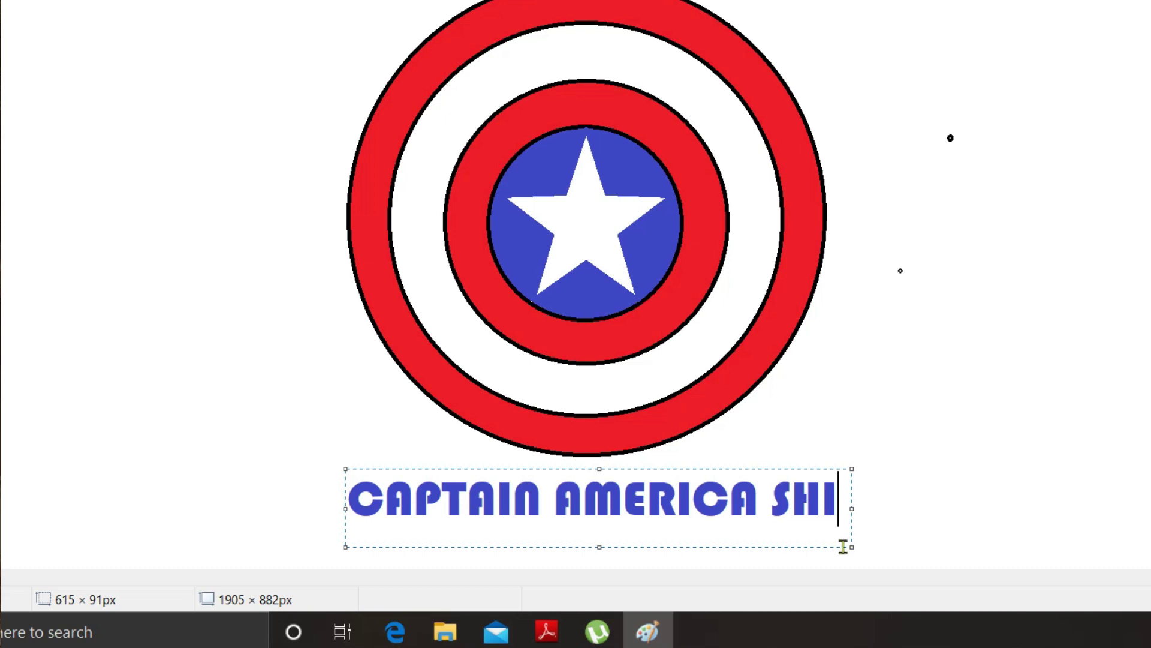
type("ELD")
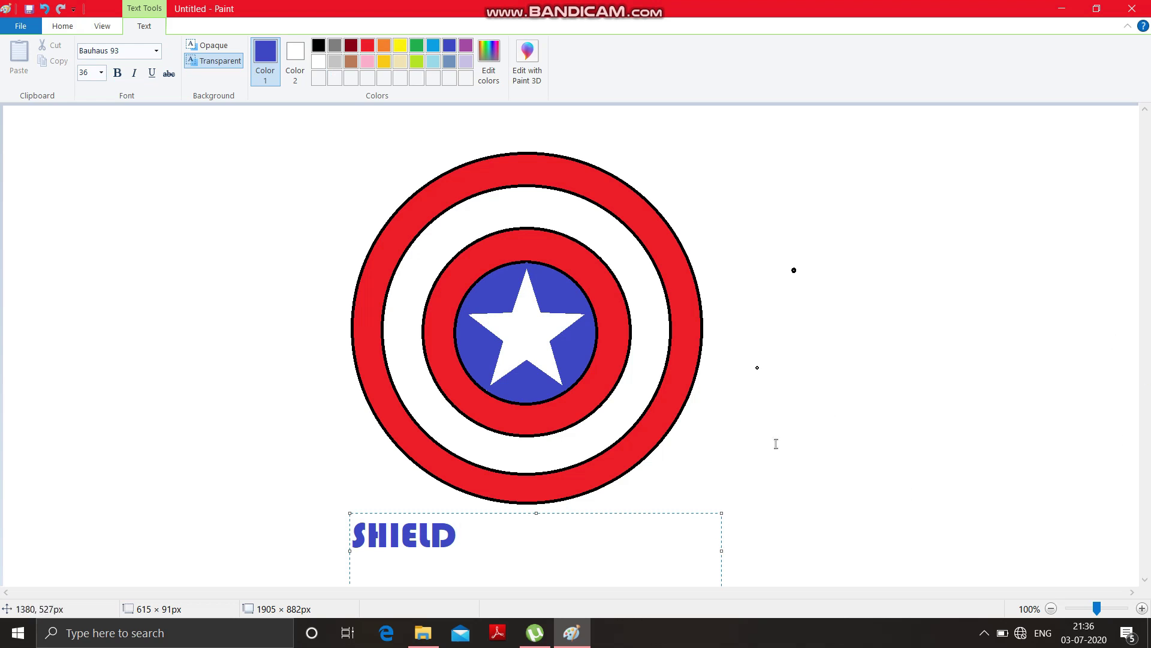
Put 'SHIELD' on its own second line below 'CAPTAIN AMERICA'.
key("BackSpace")
key("BackSpace")
key("BackSpace")
key("BackSpace")
key("BackSpace")
key("BackSpace")
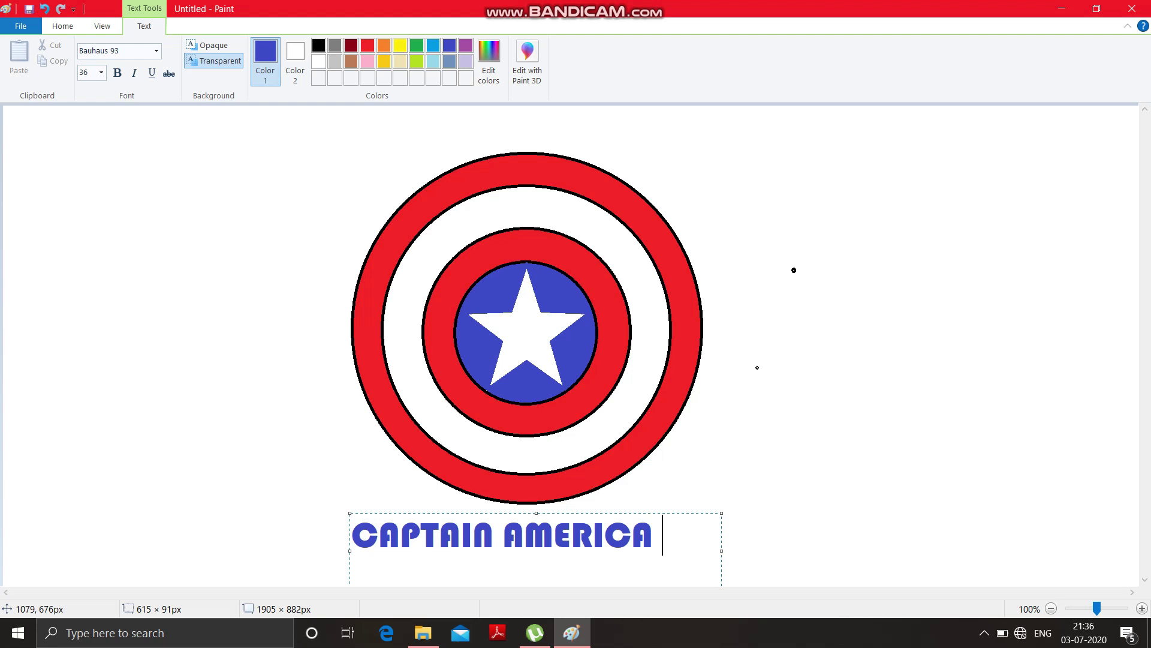
key("ctrl+a")
key("BackSpace")
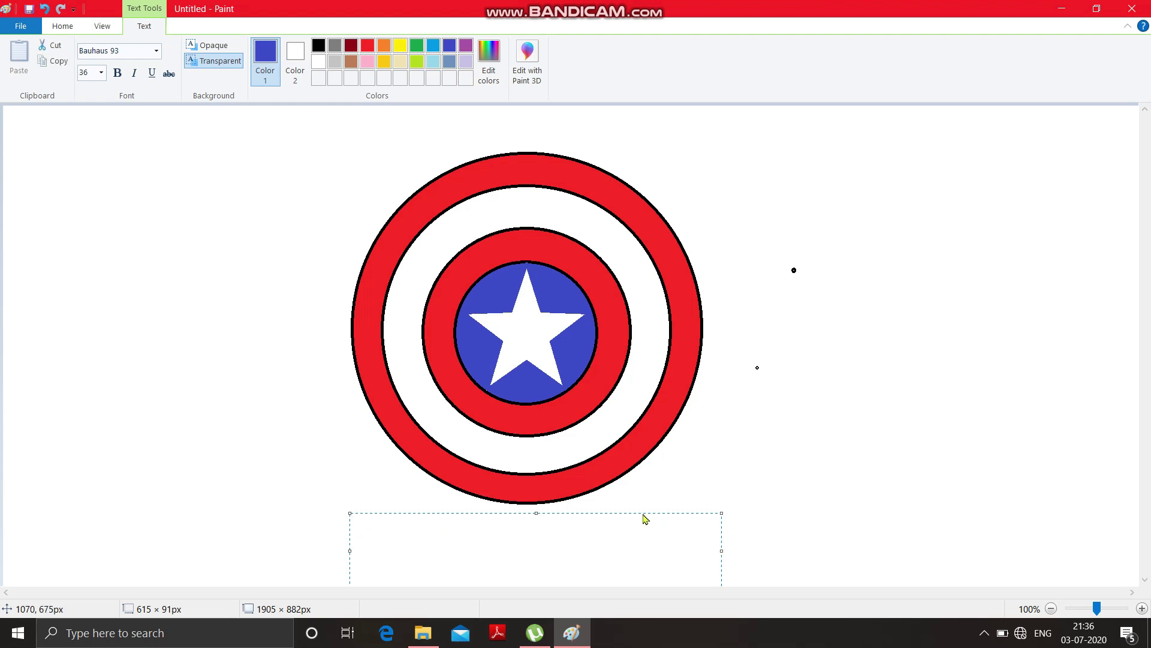
type("SHI")
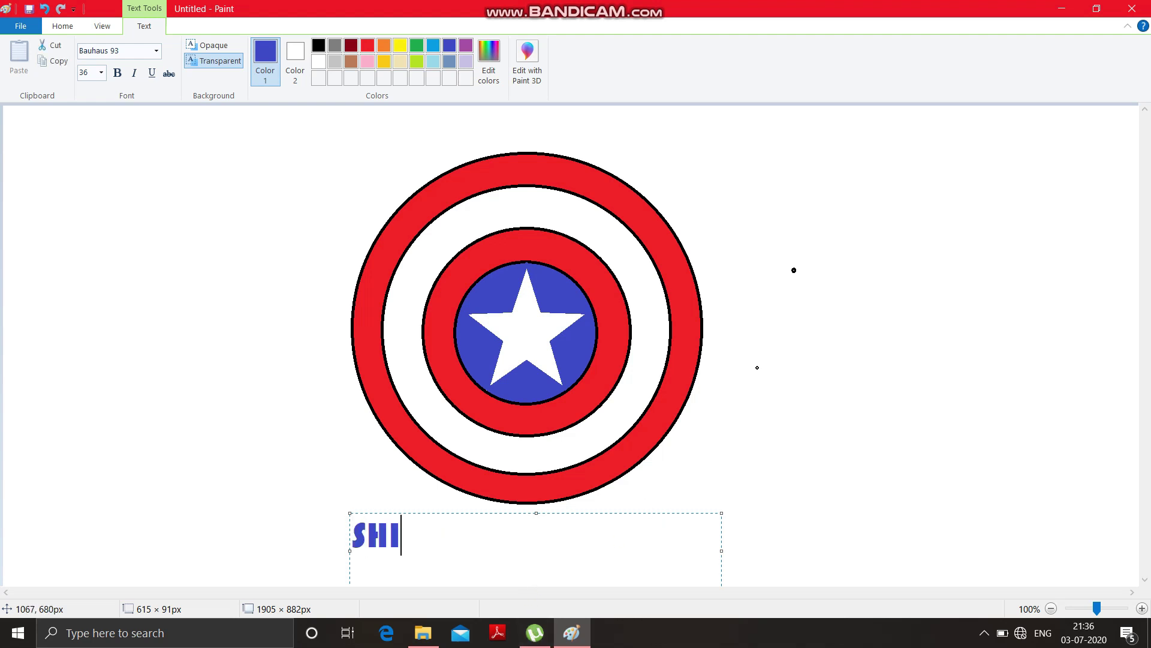
type("ELD")
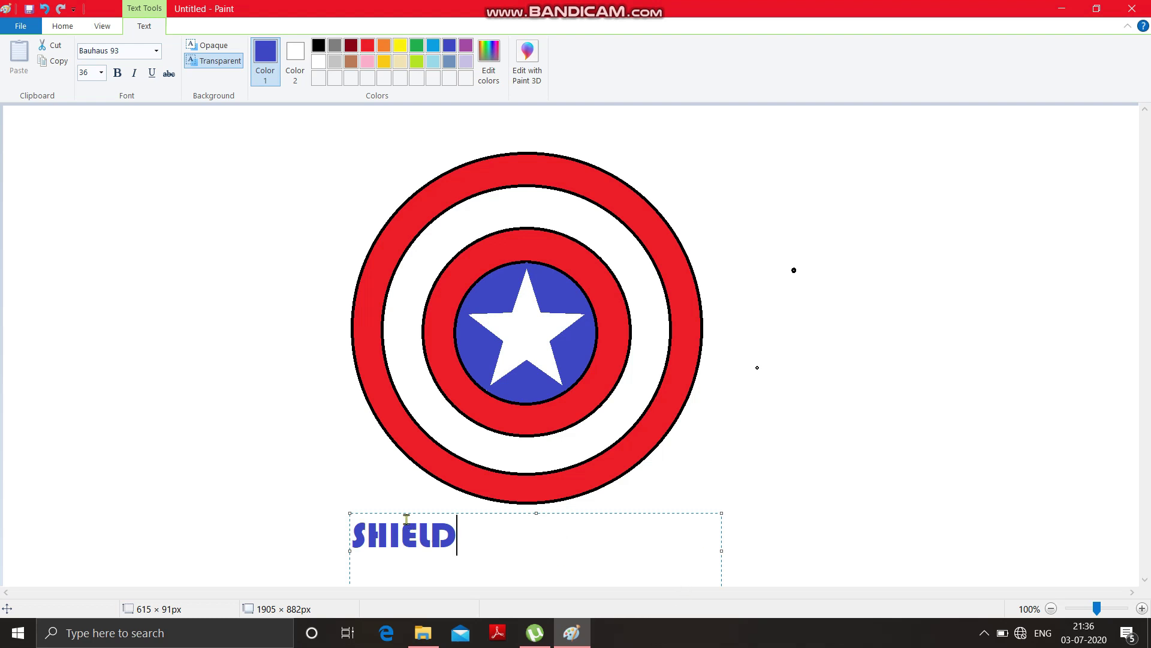
Enlarge the text box, centre the two-line lettering under the shield, and commit it.
left_click_drag(406, 511, 414, 488)
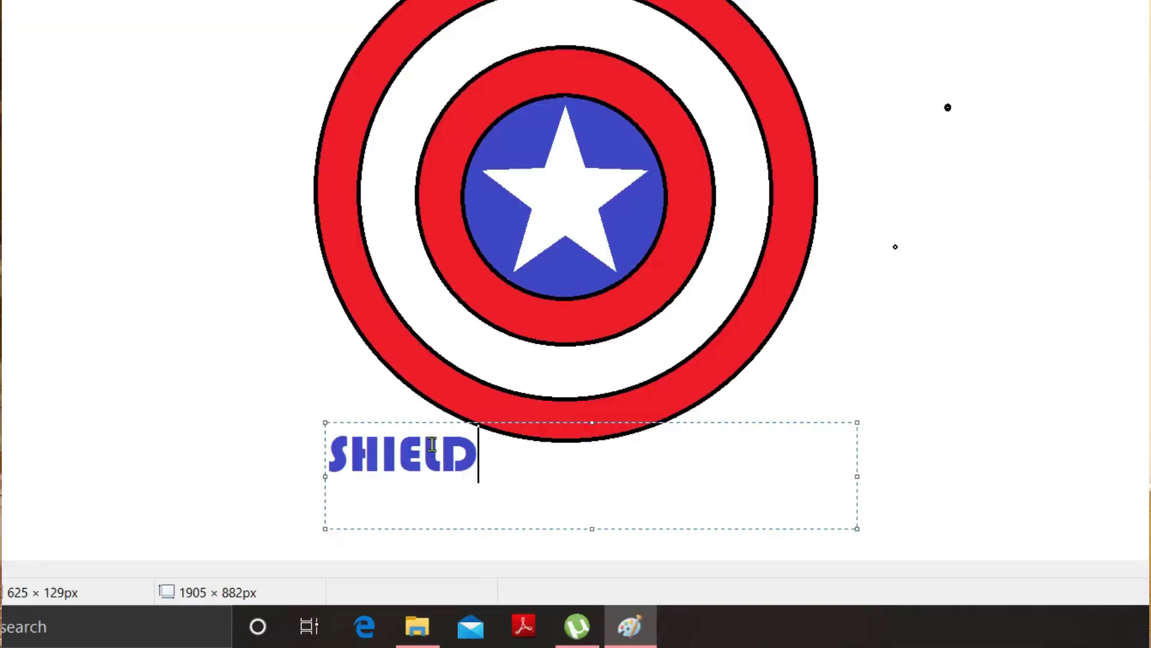
left_click_drag(545, 564, 543, 584)
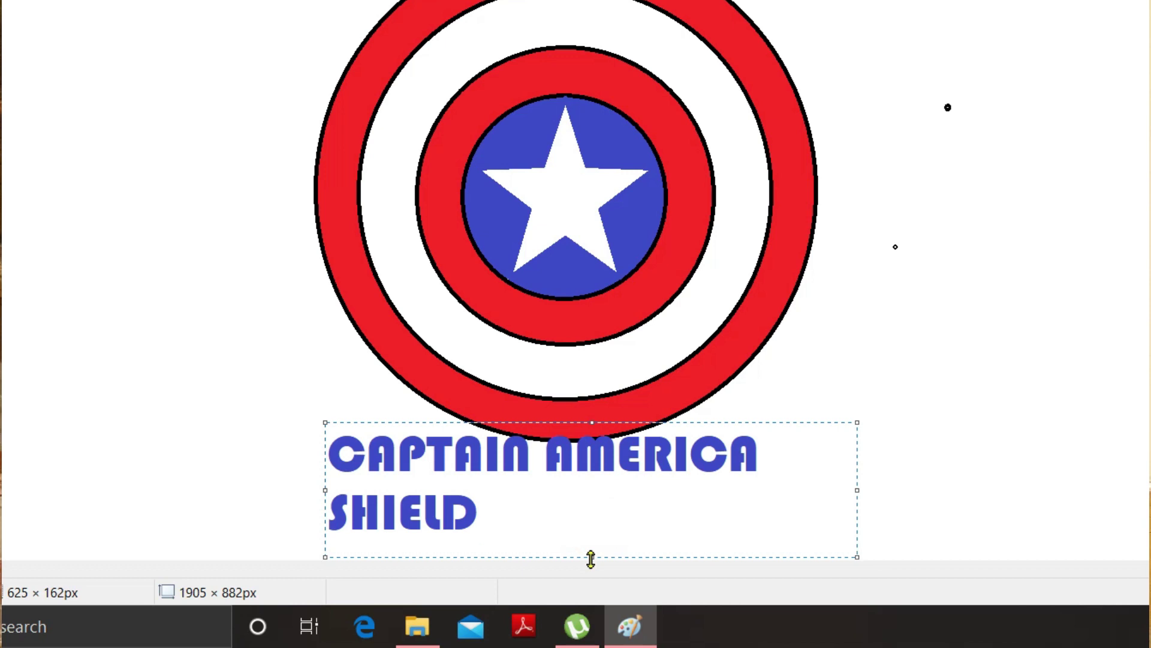
left_click(338, 508)
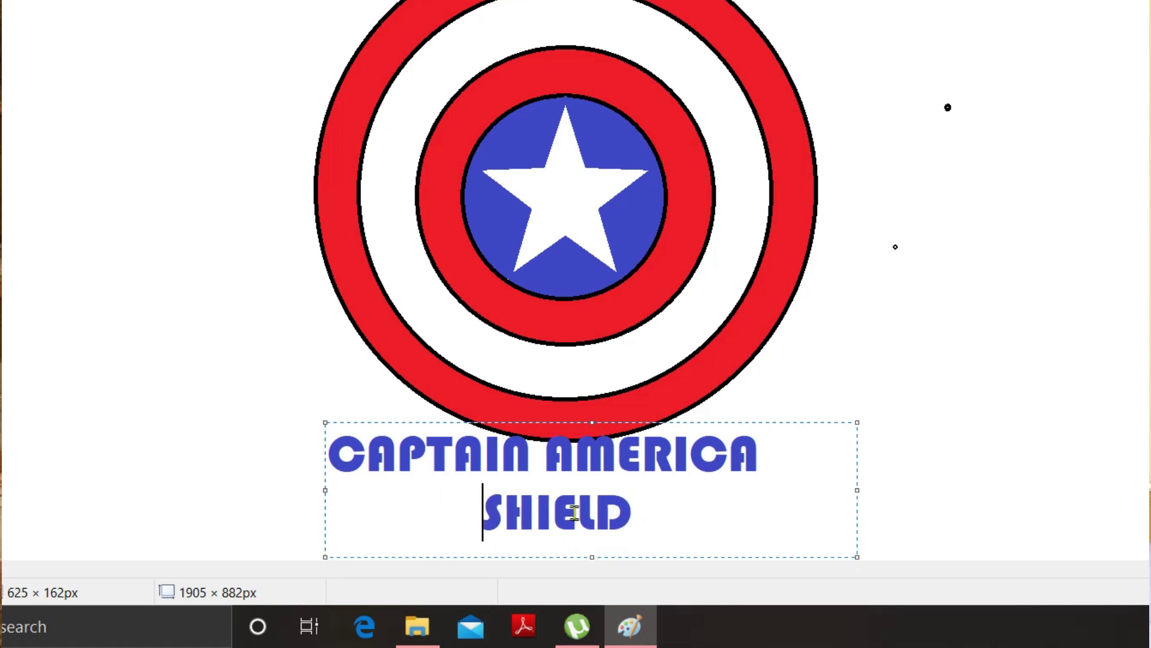
left_click_drag(610, 424, 638, 457)
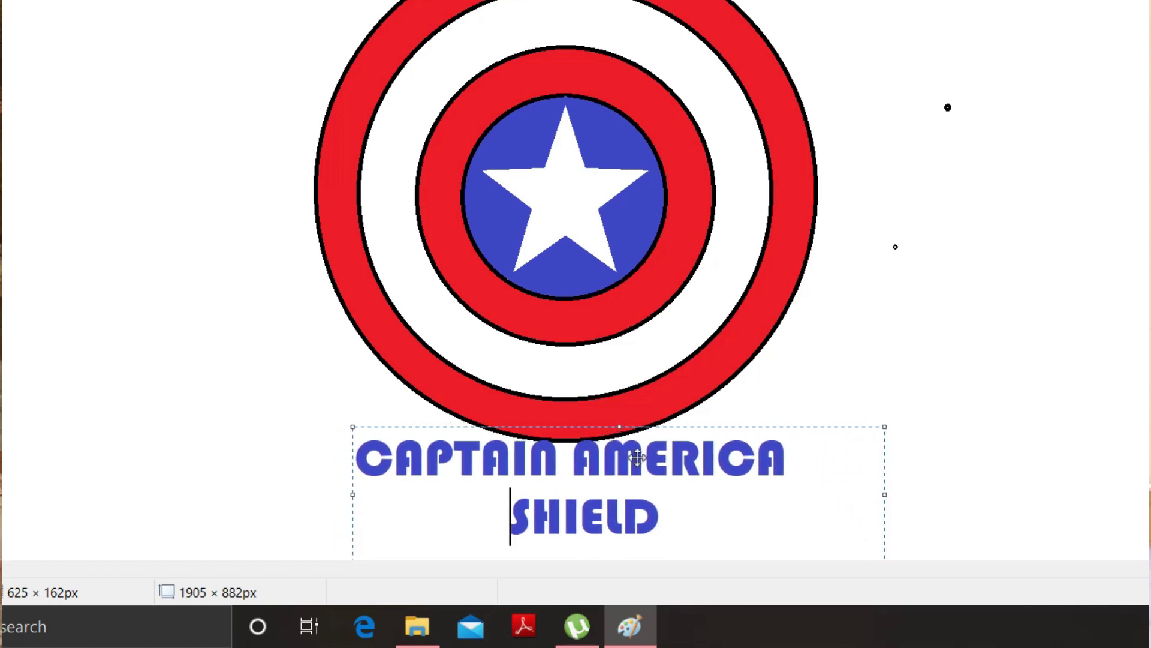
left_click(1055, 300)
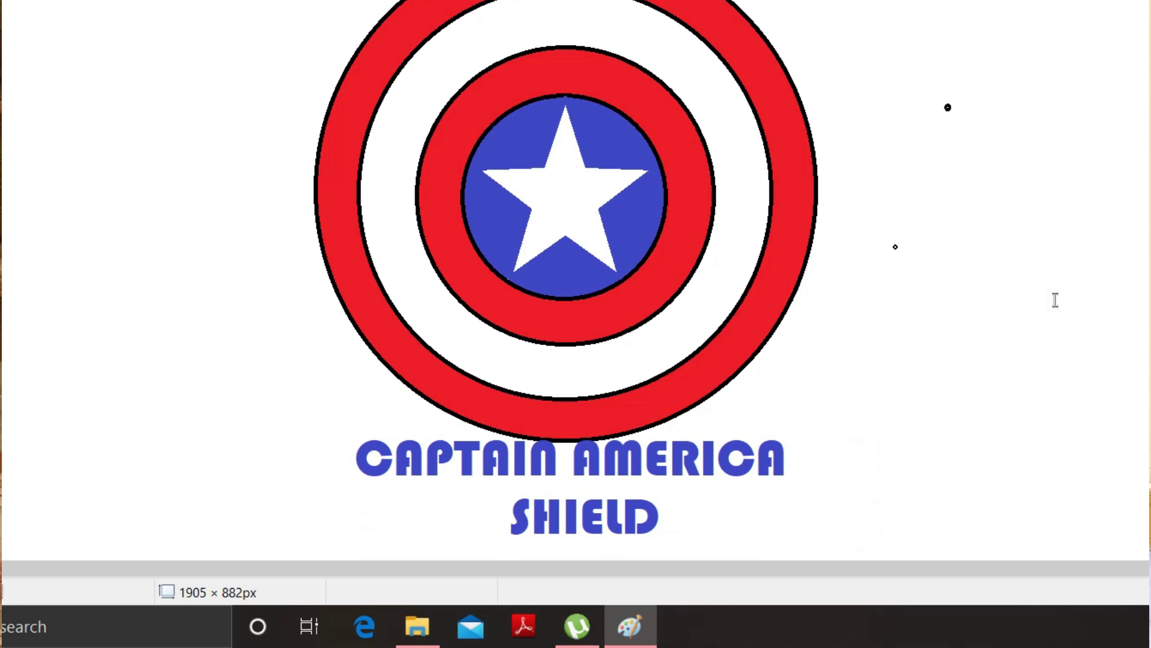